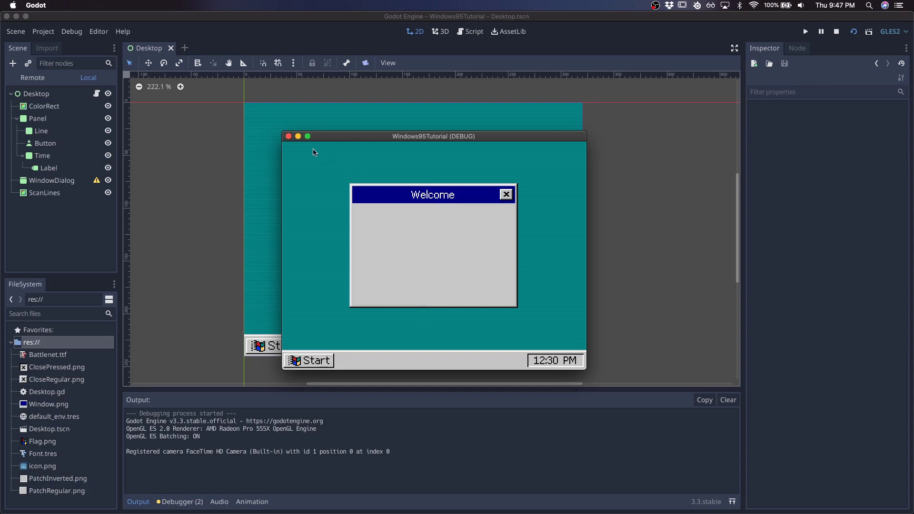
- Close the running project and create a new user interface scene, naming its root WindowsDesktop and saving it
click(289, 137)
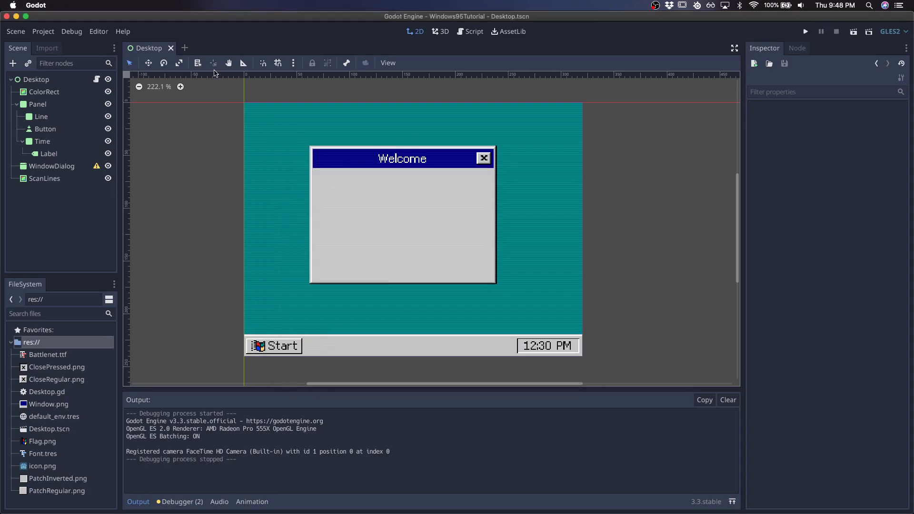
click(185, 48)
click(66, 120)
double_click(59, 80)
text(WindowsDesktop)
key(Return)
key(super+s)
key(Return)
- Add a ColorRect child to WindowsDesktop and apply the Full Rect layout to it
right_click(66, 87)
click(78, 88)
text(colorr)
key(Return)
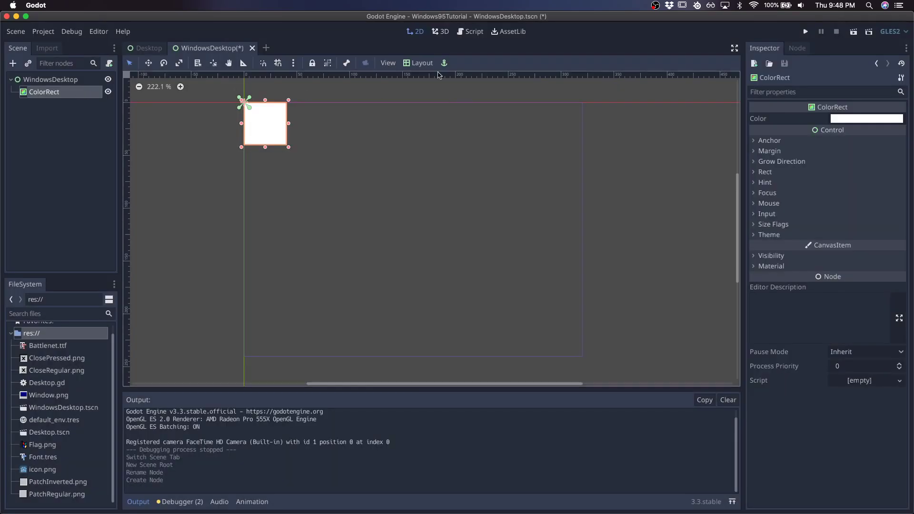
click(420, 63)
click(429, 276)
- Set the ColorRect's color to the saved teal preset and save the scene
click(855, 122)
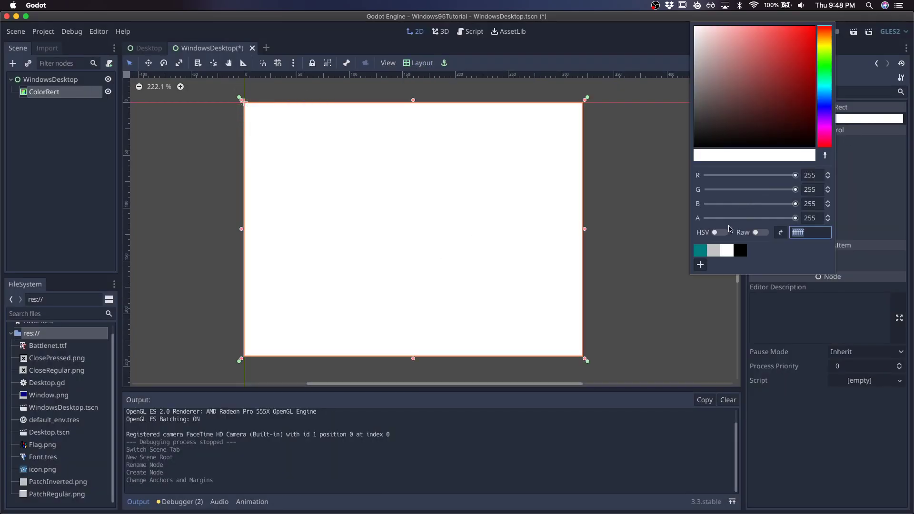
click(706, 247)
click(631, 247)
key(super+s)
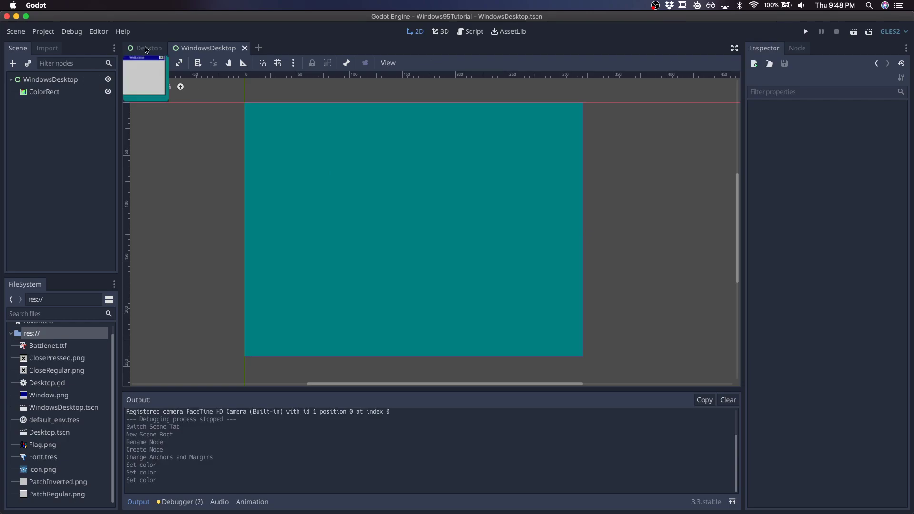
- Add a Panel child to WindowsDesktop with the Bottom Wide layout and resize it to about 320 × 24
click(146, 49)
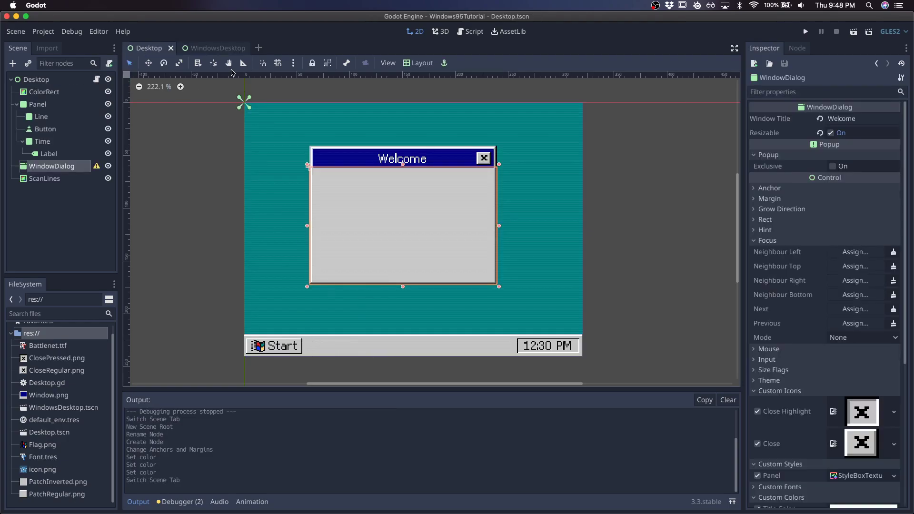
click(208, 48)
right_click(65, 80)
click(79, 87)
text(p)
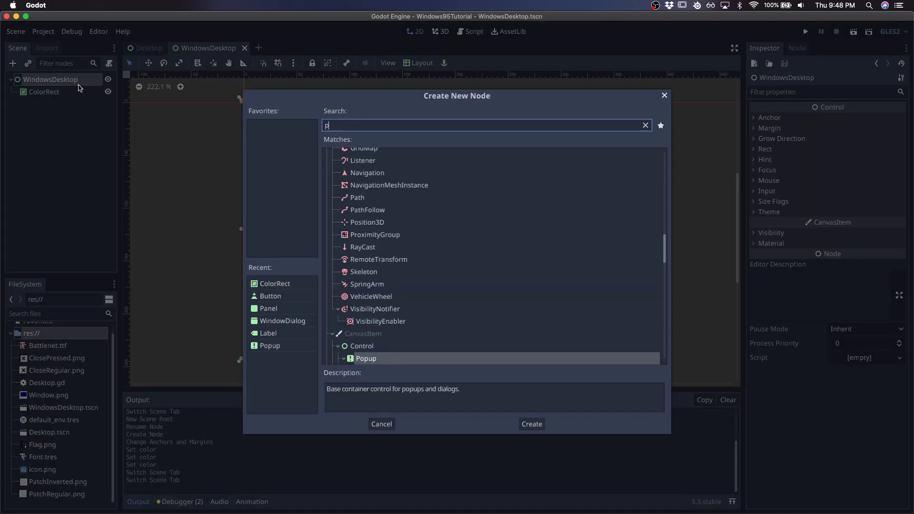
text(anel)
key(Return)
click(415, 64)
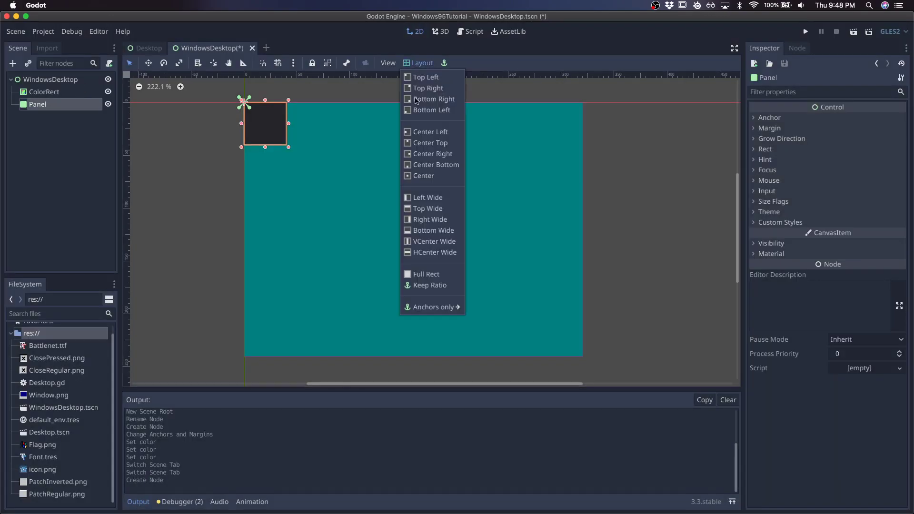
click(424, 231)
drag(413, 356, 413, 329)
- Give the panel a new StyleBoxFlat custom style with the light grey preset as its Bg Color, and save
click(839, 221)
click(860, 233)
click(871, 268)
click(860, 234)
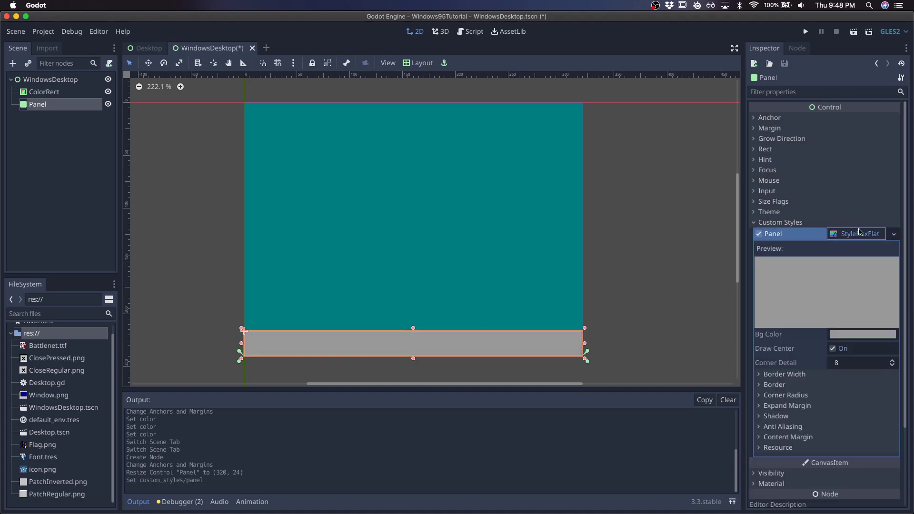
click(849, 336)
click(715, 325)
click(581, 438)
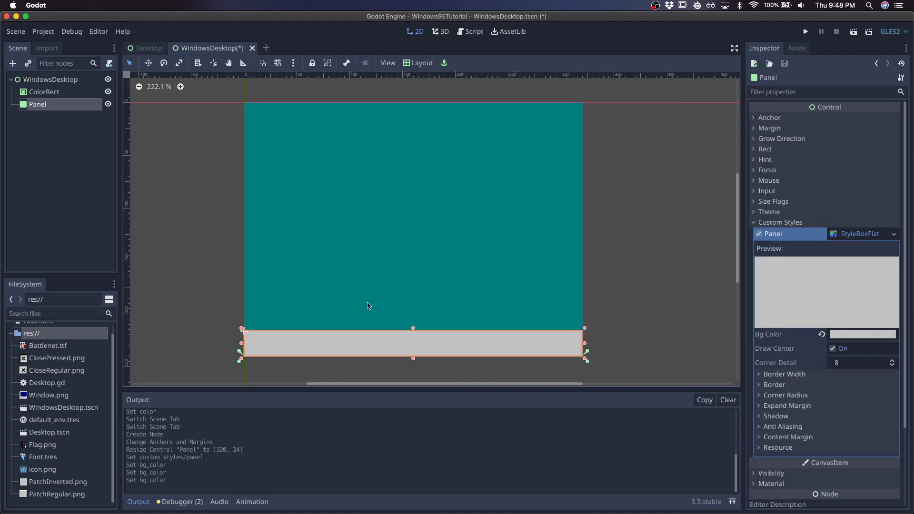
key(ctrl+s)
- Add a Button under the Panel, resize it to about 45 × 22 and set its text to "Start"
right_click(48, 105)
click(63, 134)
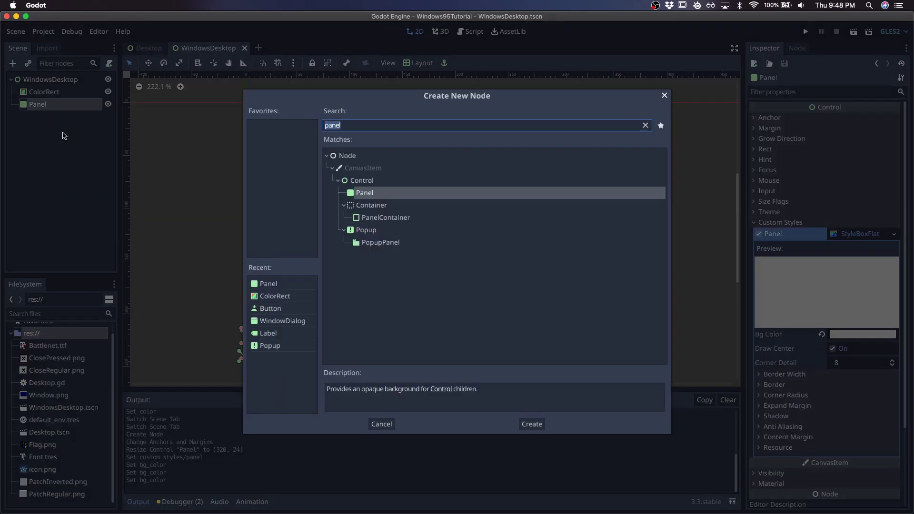
text(b)
key(BackSpace)
text(button)
key(Return)
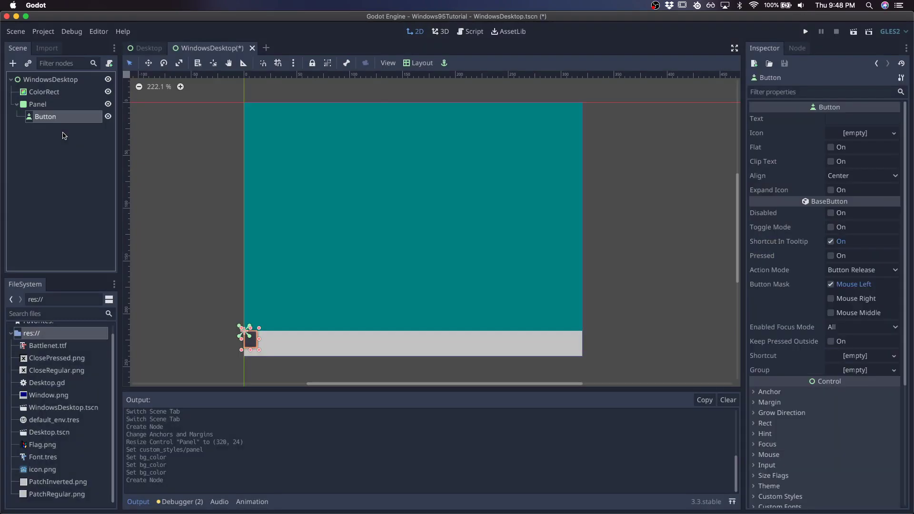
drag(265, 351, 294, 356)
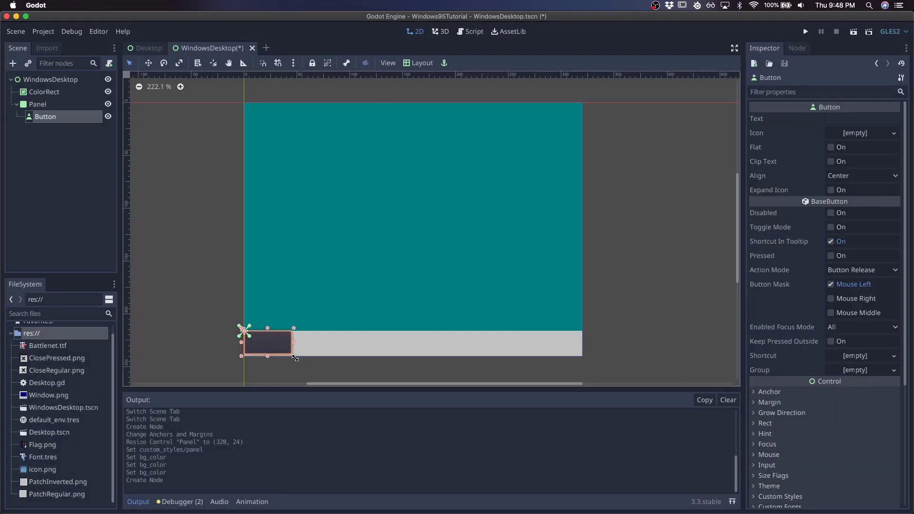
click(851, 120)
text(Start)
- Give the button's Normal custom style a new StyleBoxTexture that uses PatchRegular.png as its texture
scroll(799, 356, down, 3)
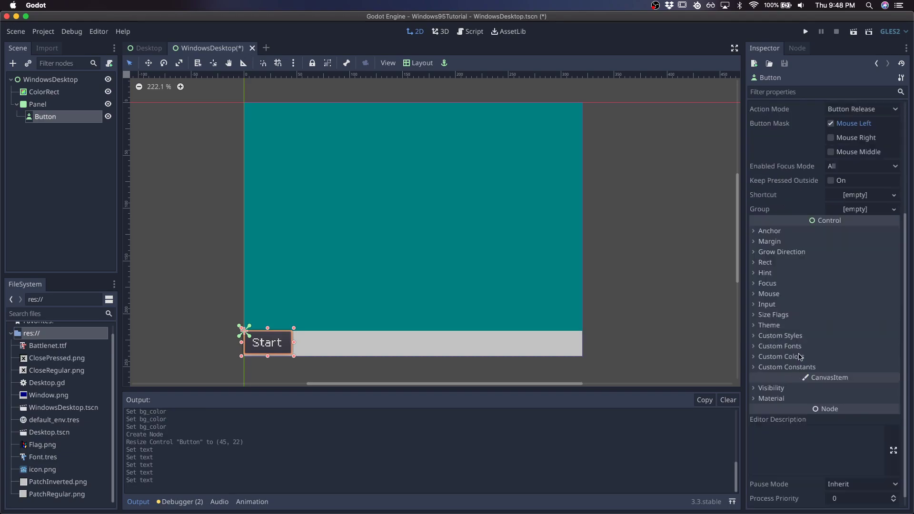
click(805, 336)
click(864, 405)
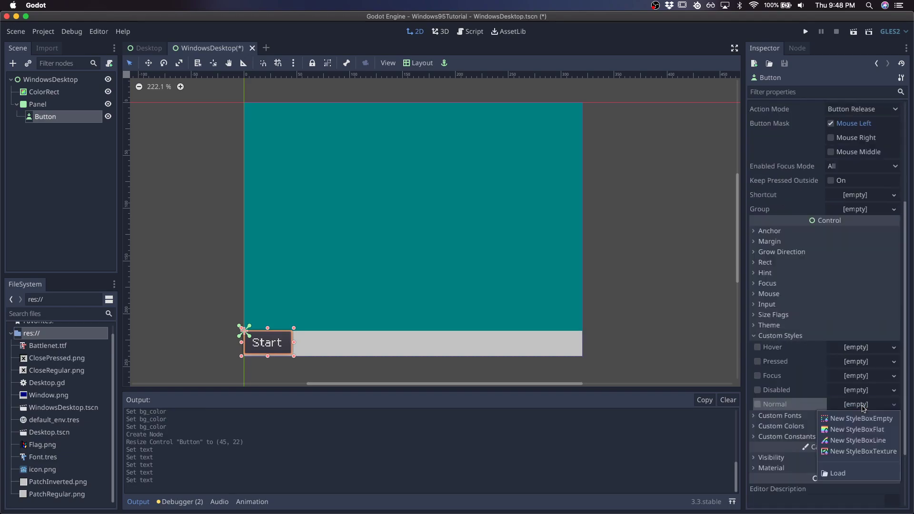
click(855, 452)
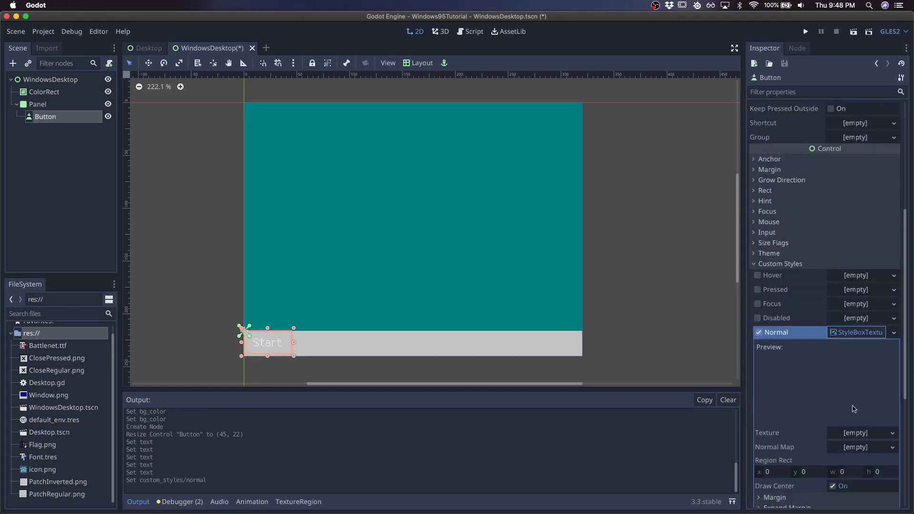
drag(64, 496, 861, 441)
- Check the patch's border in Aseprite, return to Godot and set the Normal style's margins to 2 on all four sides
key(super+Tab)
key(super+Tab)
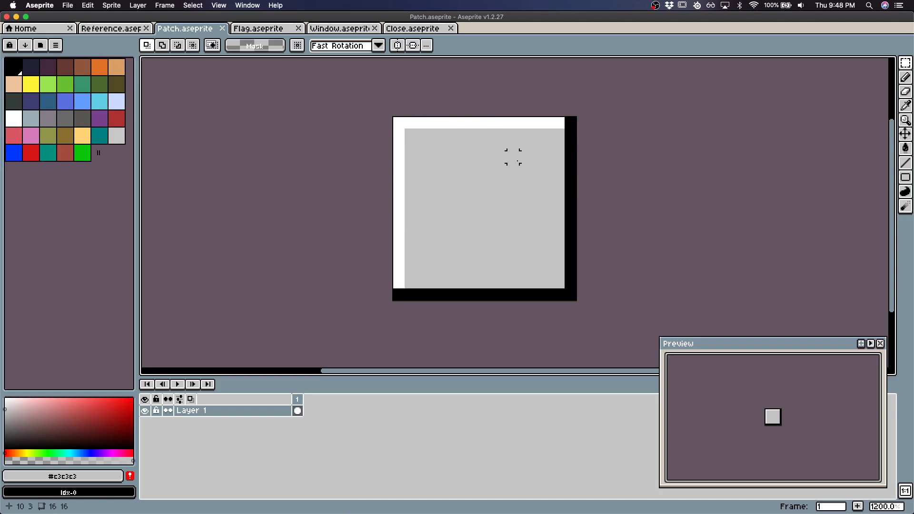
key(super+a)
key(super+Tab)
scroll(855, 461, down, 3)
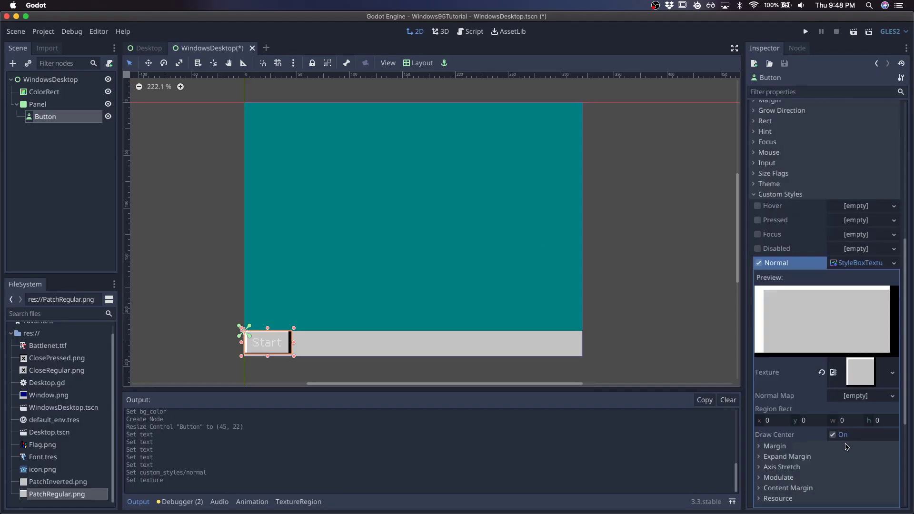
click(847, 446)
scroll(856, 436, down, 3)
click(855, 384)
text(2)
key(Tab)
text(2)
key(Tab)
text(2)
key(Tab)
text(2)
key(Return)
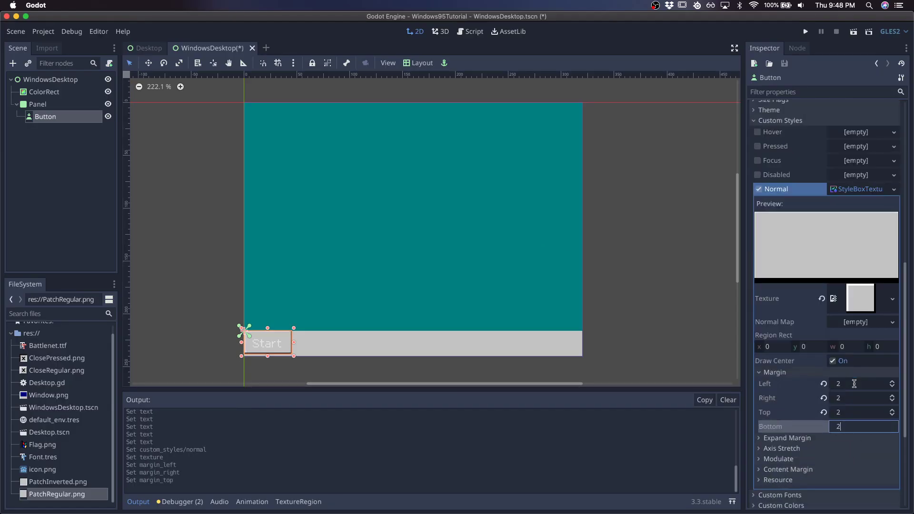
key(super+s)
- Adjust the Start button's corners so that it measures about 44 × 21 inside the taskbar
scroll(264, 364, up, 3)
drag(316, 347, 319, 348)
drag(229, 302, 234, 306)
- Enable the button's custom Font Color in black and save the scene
scroll(834, 422, down, 3)
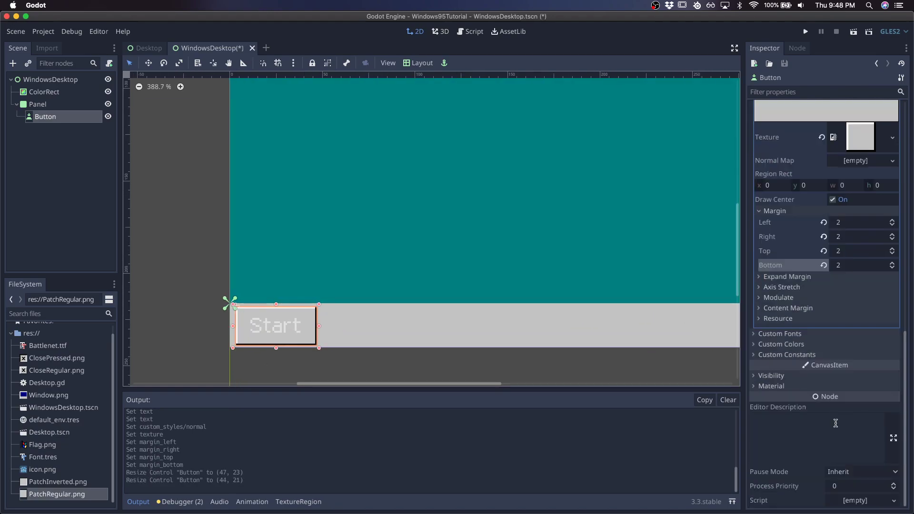
click(811, 344)
click(758, 370)
key(super+s)
- Assign Flag.png as the Start button's icon, change its Enabled Focus Mode and save
drag(42, 445, 885, 137)
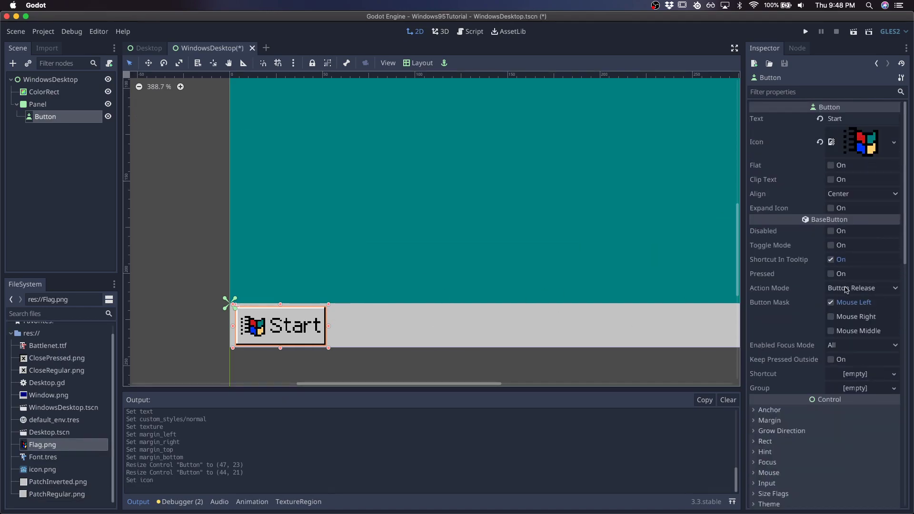
click(846, 289)
click(847, 310)
click(846, 347)
click(845, 361)
key(super+s)
- Give the button's Hover custom style a new StyleBoxTexture that uses PatchInverted.png as its texture
scroll(847, 334, down, 8)
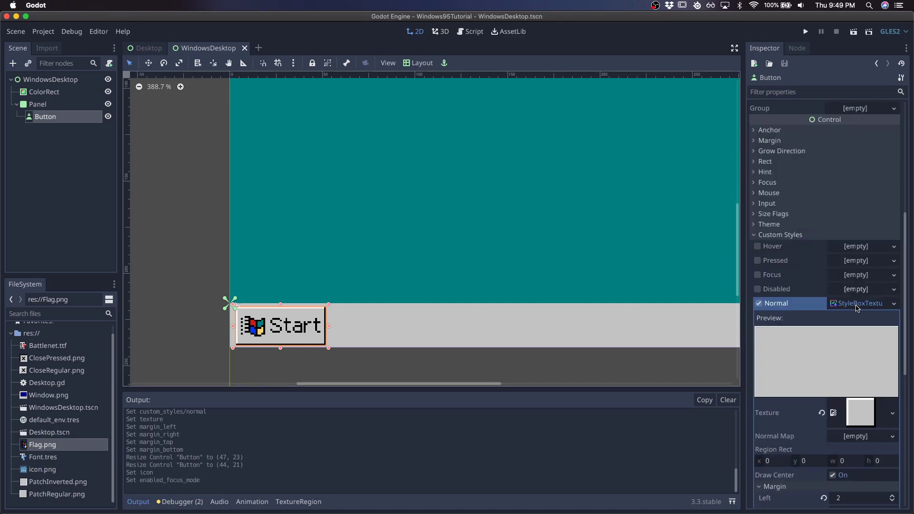
click(863, 246)
click(858, 293)
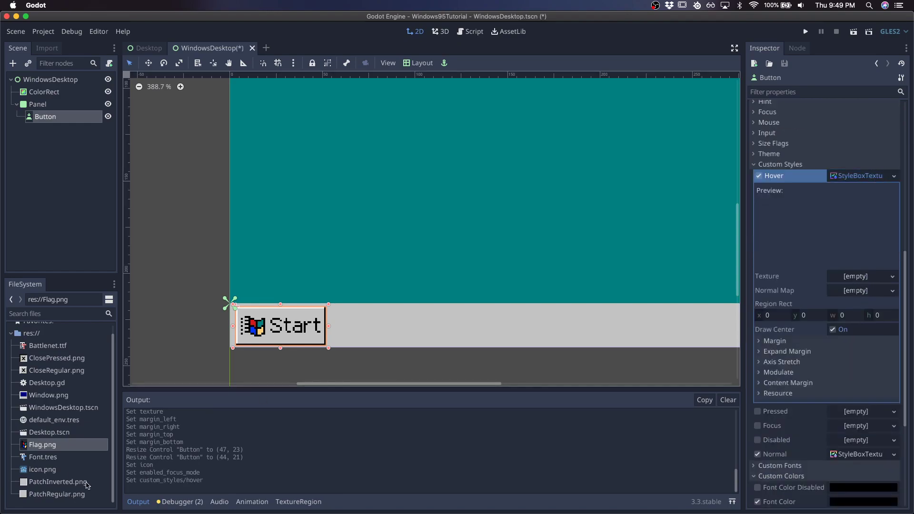
drag(86, 486, 857, 284)
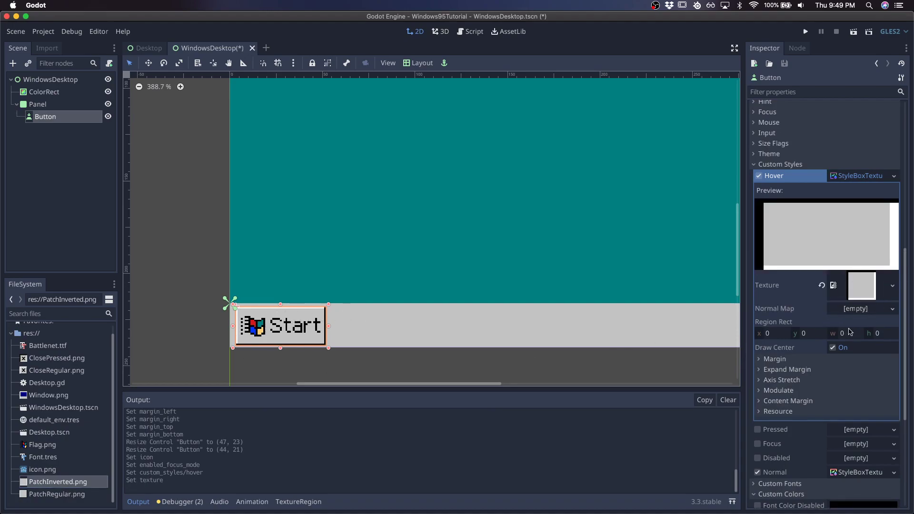
- Set the Hover style's left, right, top and bottom margins to 2 and save the scene
click(814, 363)
click(848, 368)
text(2	2	2	2)
key(Return)
key(super+s)
- Run the scene to test the Start button's hover look, close it and copy the Hover style to Pressed
key(super+r)
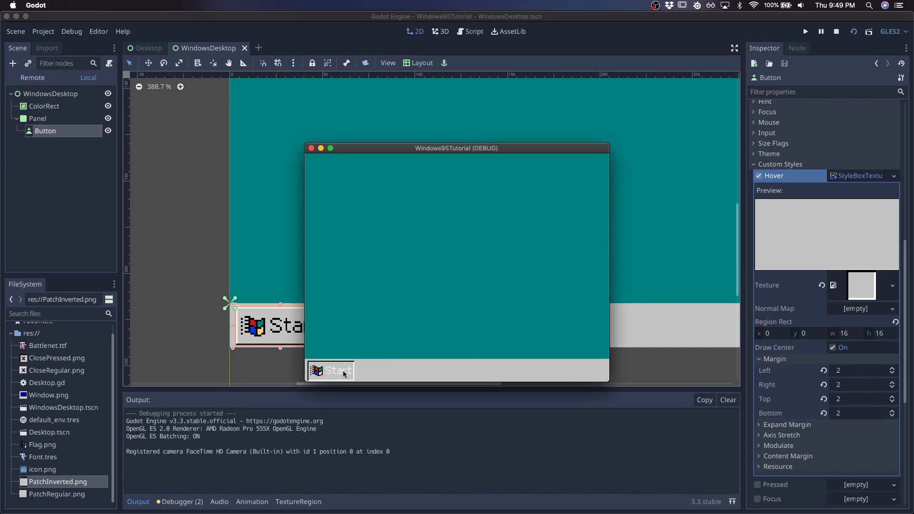
key(super+q)
click(859, 177)
drag(855, 210, 857, 226)
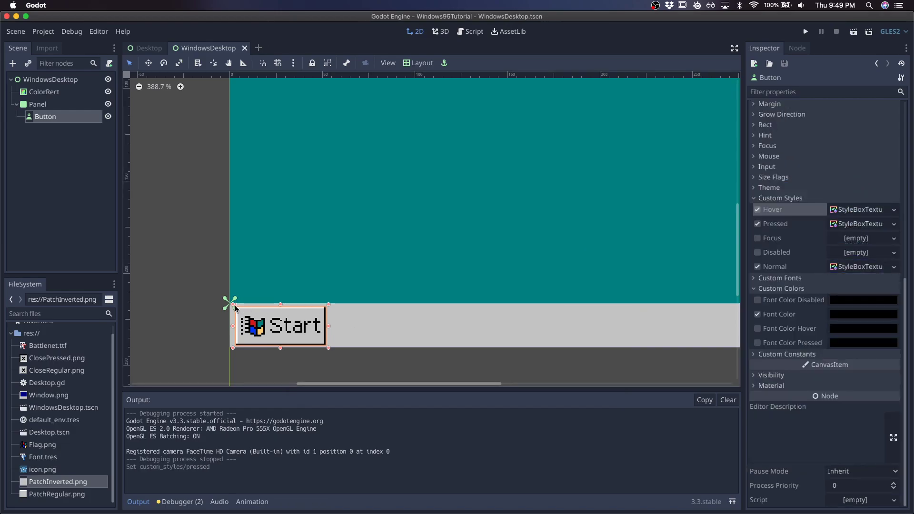
- Resize the Start button to about 49 × 18, move it to (3, 4) and save
drag(235, 309, 236, 310)
drag(281, 349, 297, 317)
key(super+s)
- Compare with the taskbar in the Desktop scene, return to WindowsDesktop and add a Panel inside the taskbar Panel
click(146, 48)
scroll(347, 329, up, 5)
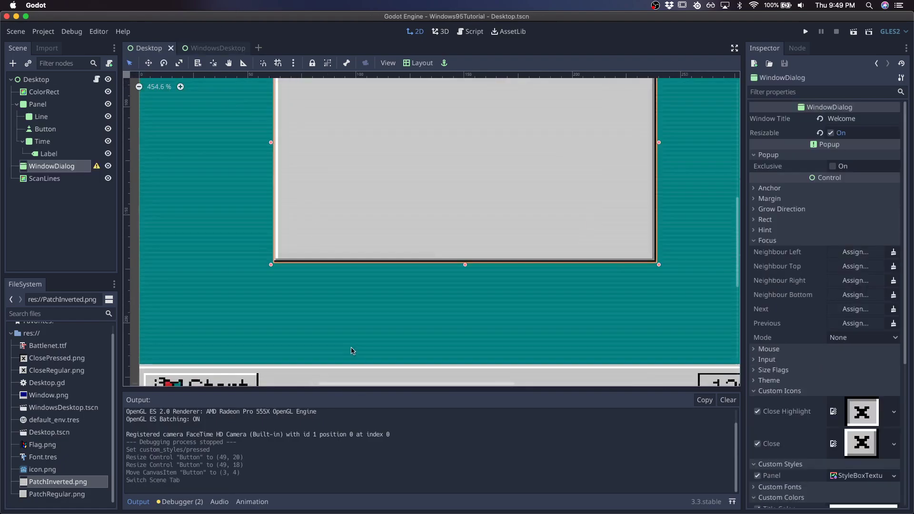
scroll(351, 351, down, 3)
click(212, 48)
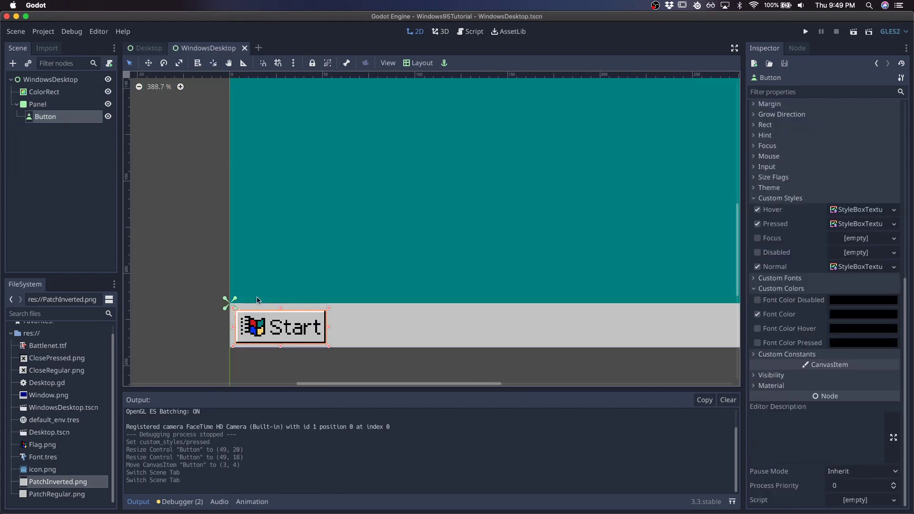
right_click(45, 105)
click(83, 136)
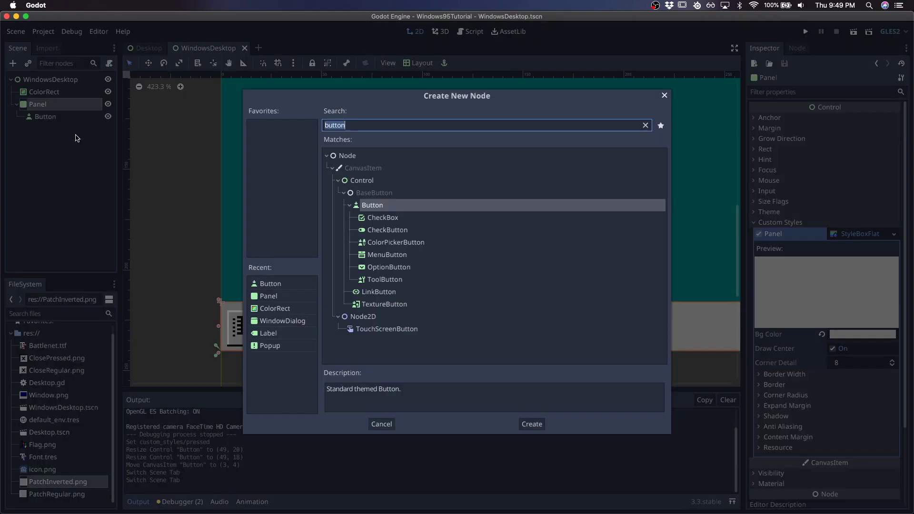
text(panel)
key(Return)
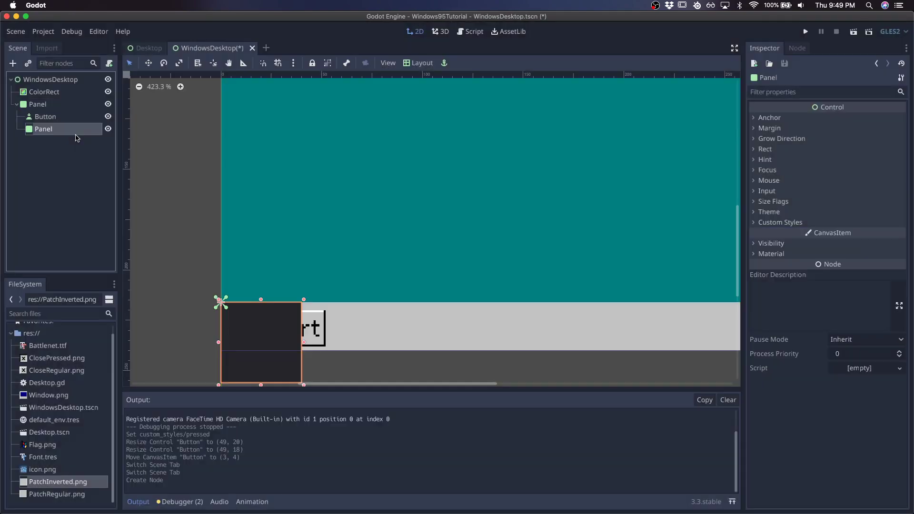
- Apply the Full Rect layout to the nested panel and extend its upper edge to a height of about 33
click(419, 62)
click(437, 274)
scroll(713, 205, right, 3)
scroll(713, 205, down, 2)
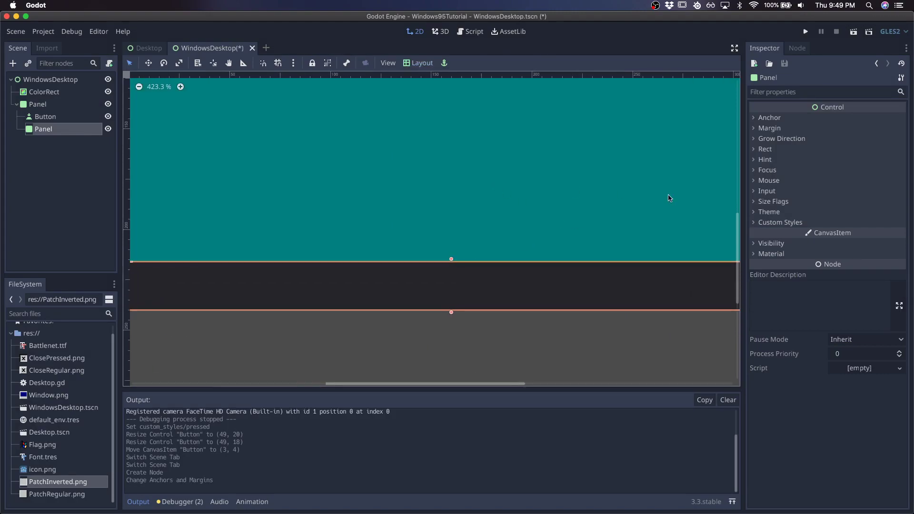
drag(452, 260, 452, 242)
- Give the nested panel a new StyleBoxFlat custom style and turn off Draw Center
click(824, 223)
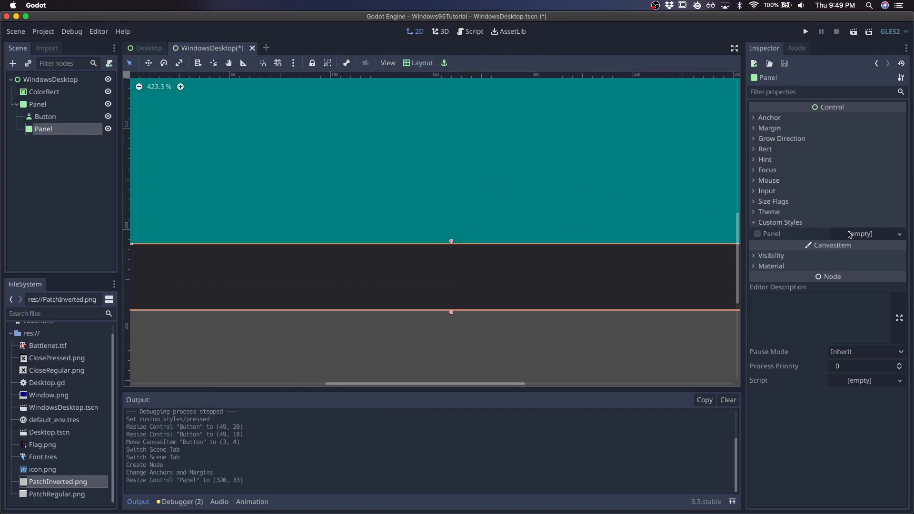
click(852, 234)
click(863, 260)
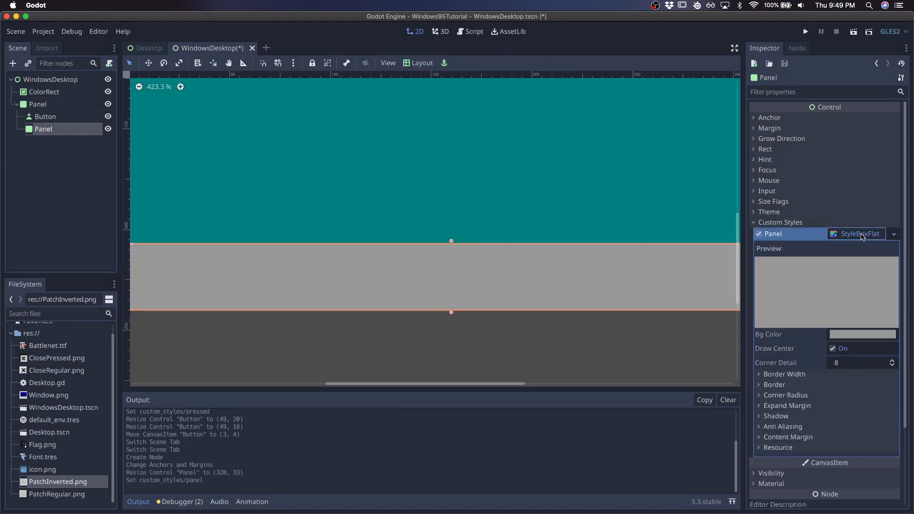
click(833, 350)
- Set the nested panel's border color to white and its top border width to 1
click(809, 386)
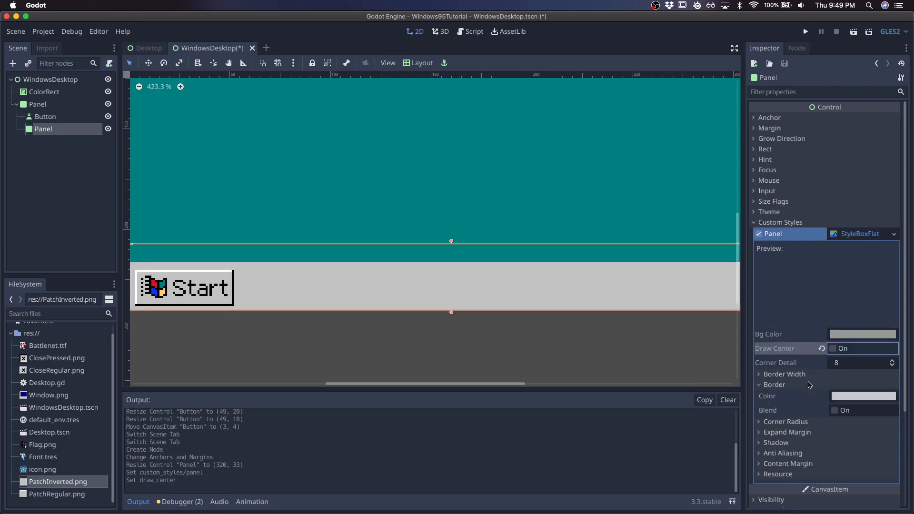
click(842, 397)
click(729, 386)
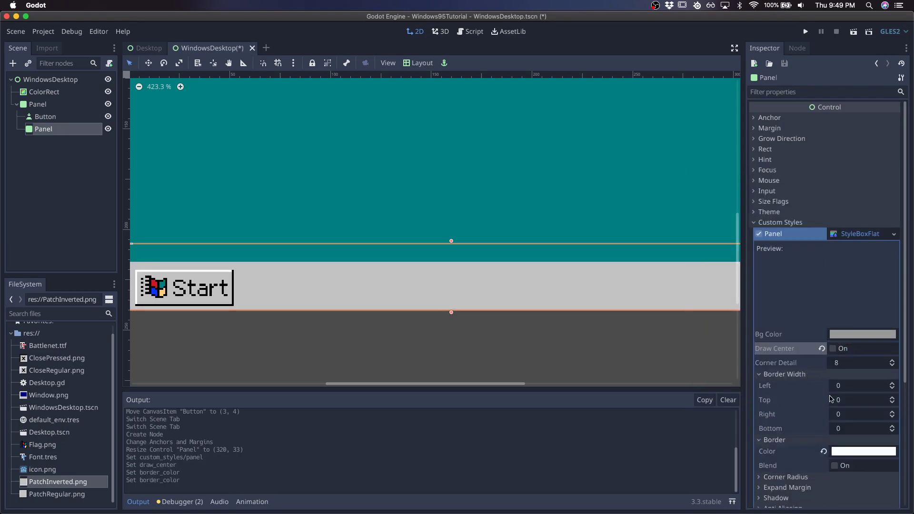
click(850, 403)
text(1)
key(Return)
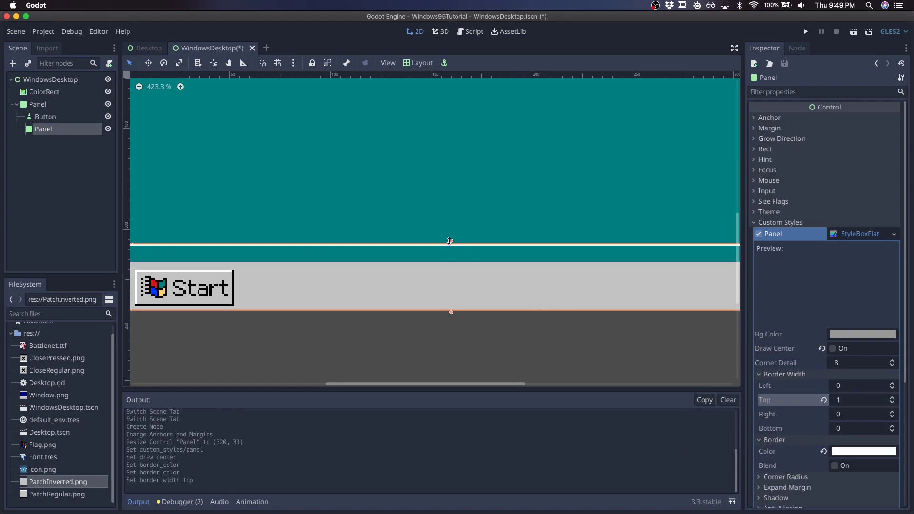
- Reduce the nested panel's height to about 23 so its top border sits inside the taskbar, and test-run the project
drag(451, 241, 452, 265)
scroll(505, 180, left, 5)
click(411, 295)
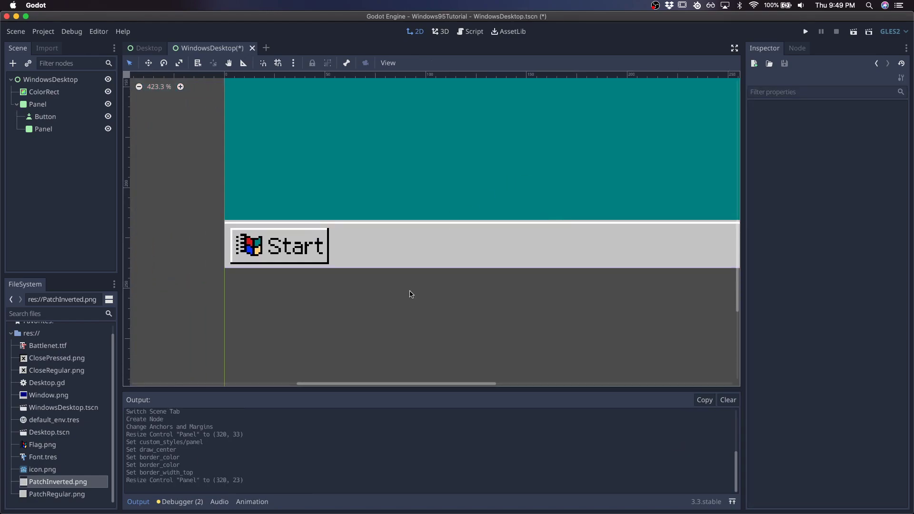
key(super+r)
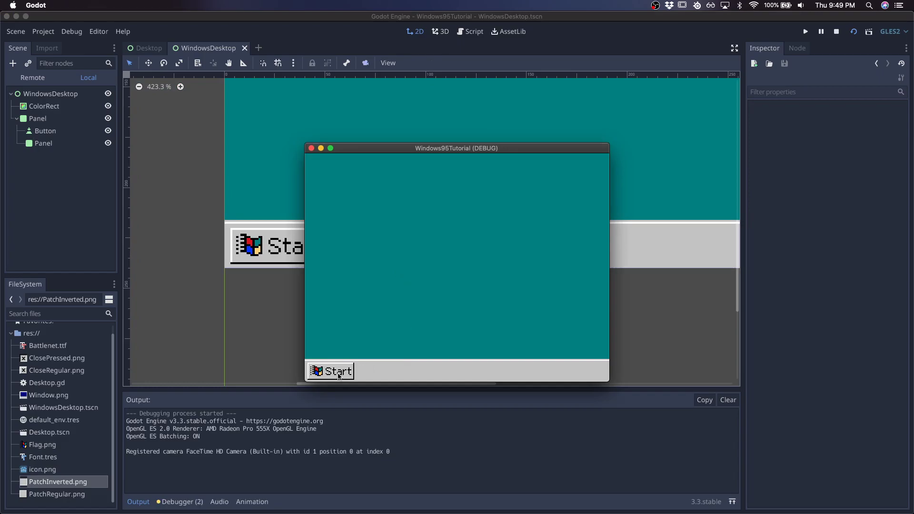
key(super+q)
- Move the nested Panel above Button in the scene tree and test the Start button in a project run
drag(43, 130, 48, 112)
key(super+r)
click(337, 369)
key(super+q)
- Check the Desktop scene's taskbar, return to WindowsDesktop, add a Panel named TimePanel inside the taskbar Panel, and save
click(145, 48)
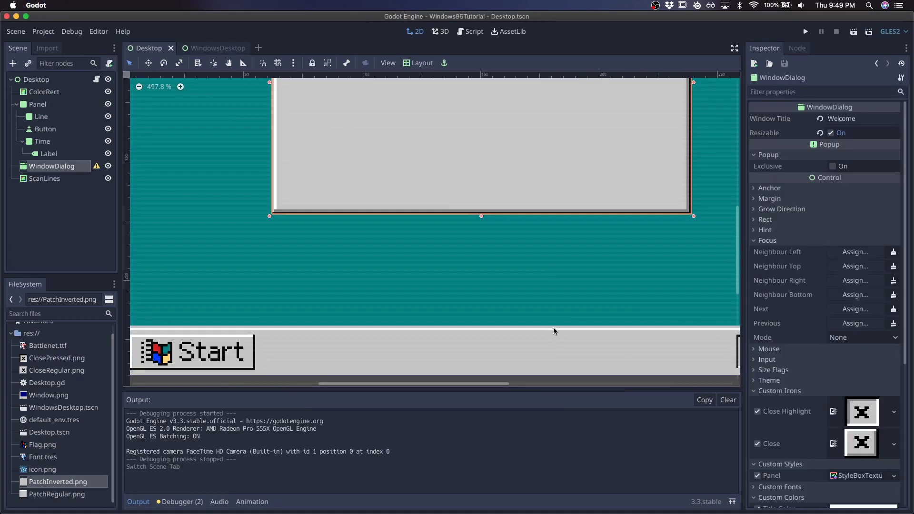
scroll(558, 328, right, 10)
click(208, 48)
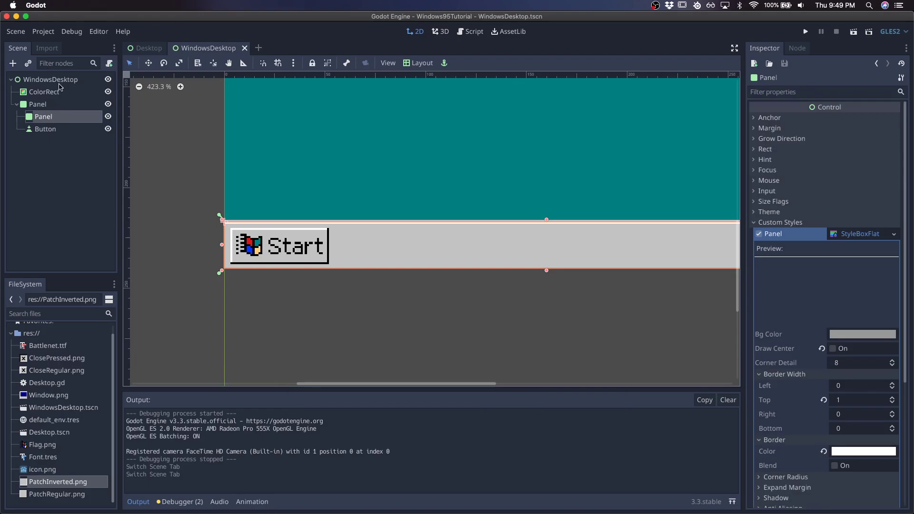
scroll(544, 191, down, 3)
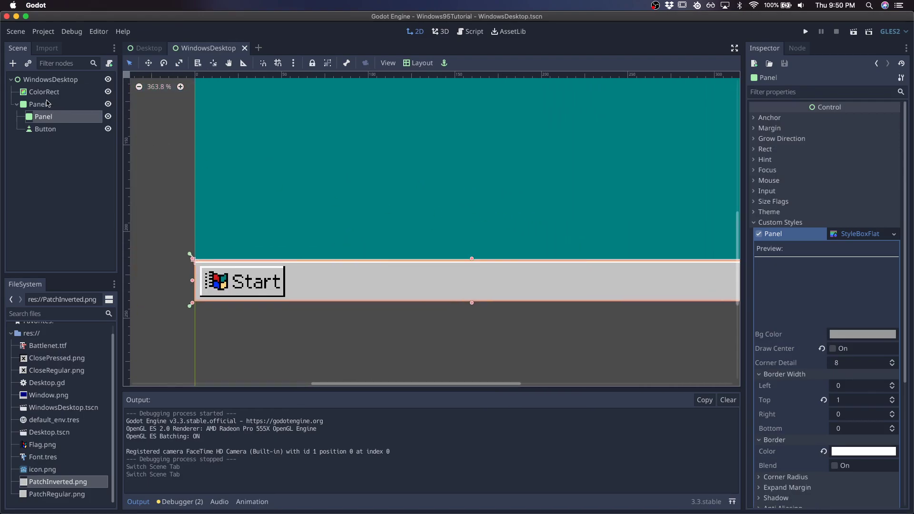
right_click(48, 103)
click(70, 130)
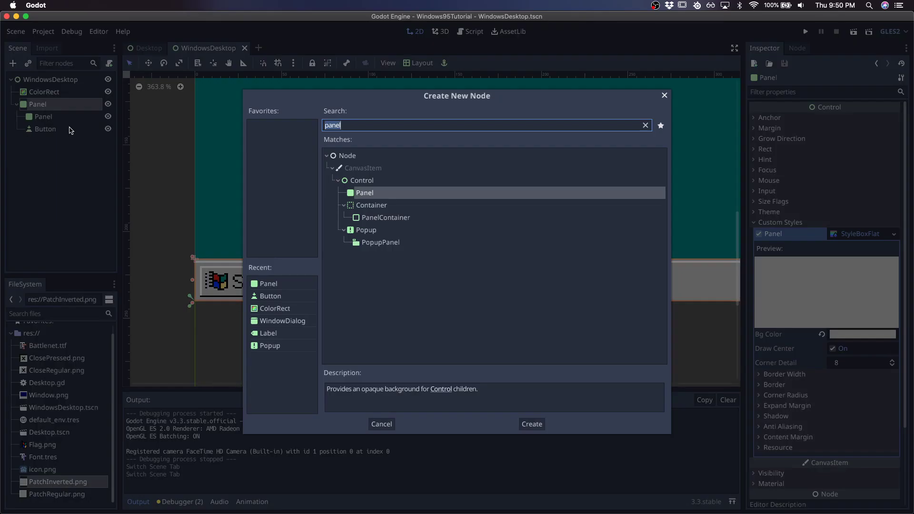
text(panel)
key(Return)
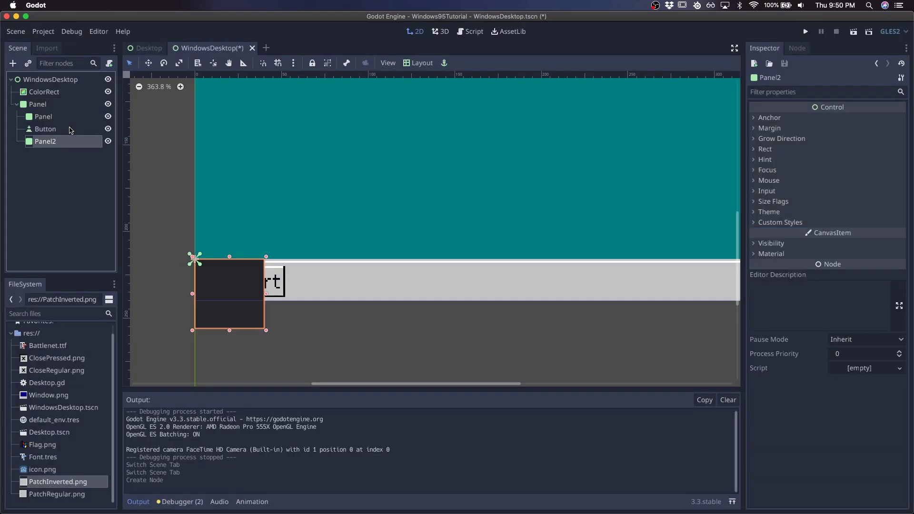
double_click(45, 142)
text(TimePanel)
key(Return)
key(super+s)
- Apply the Right Wide layout to TimePanel and extend its left edge to a size of about 66 × 24
scroll(427, 235, right, 10)
click(421, 63)
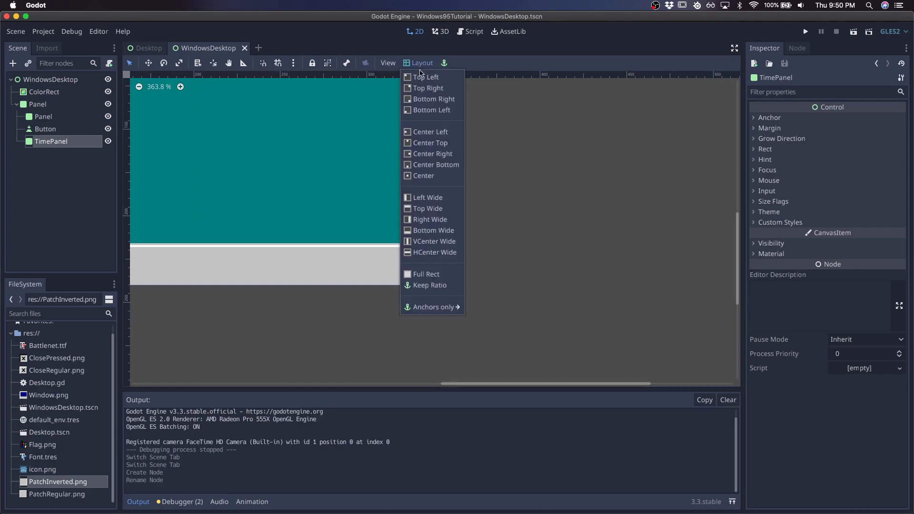
click(430, 219)
drag(401, 264, 289, 273)
- Give TimePanel a new StyleBoxTexture custom panel style with PatchInverted.png as its texture
click(793, 223)
click(857, 233)
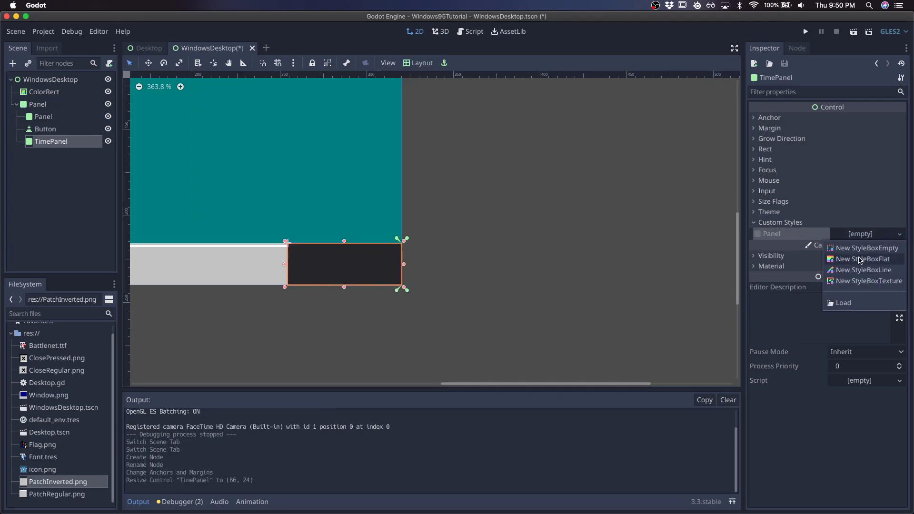
click(858, 258)
scroll(275, 259, down, 3)
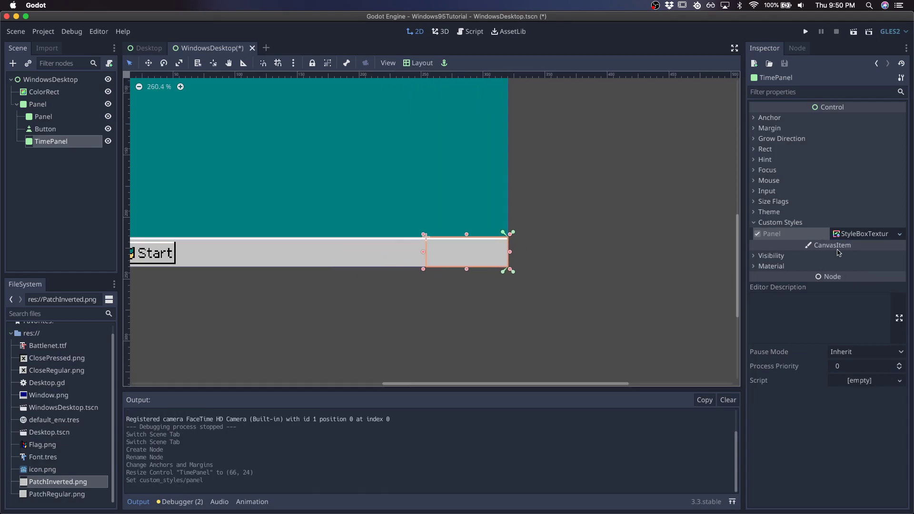
click(852, 235)
drag(60, 483, 857, 339)
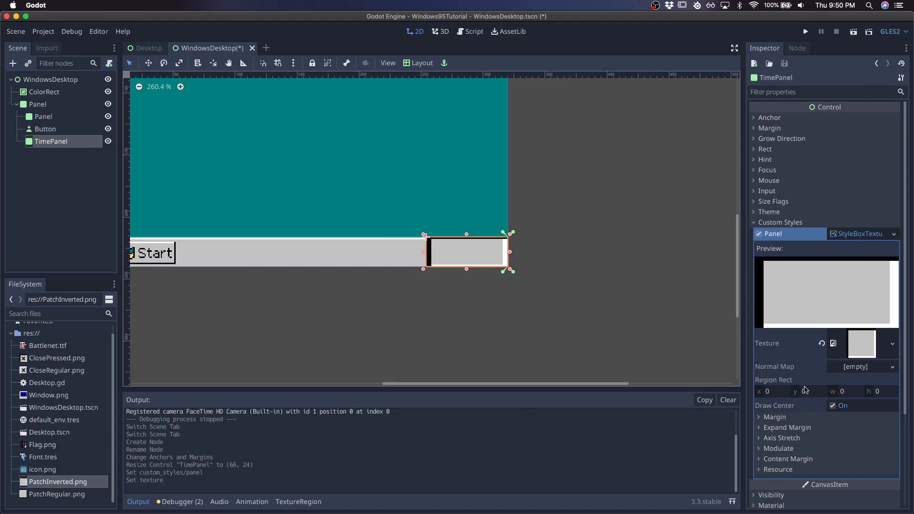
- Set all four margins of TimePanel's StyleBoxTexture to 2
click(802, 418)
click(852, 431)
text(2)
key(Tab)
text(2)
key(Tab)
text(2)
key(Tab)
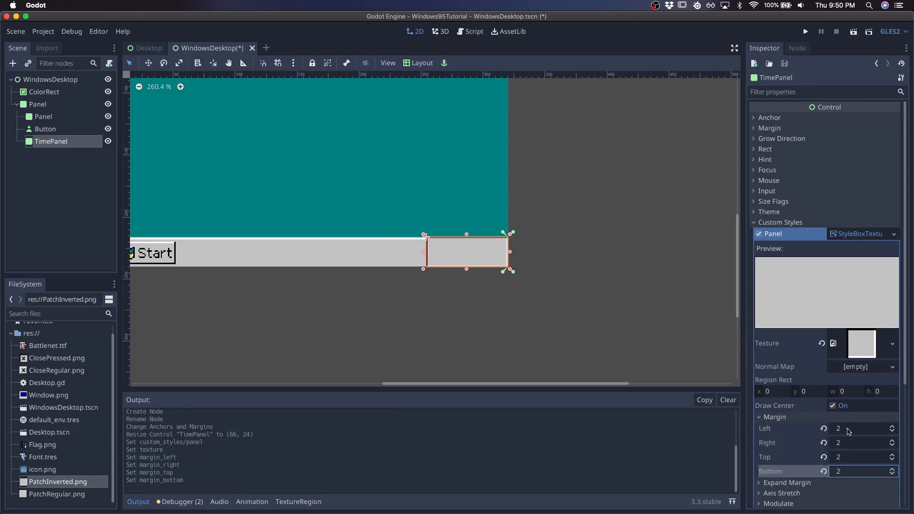
- Inset TimePanel's edges from the taskbar borders, shrinking it to about 64 × 18
scroll(460, 244, up, 3)
drag(394, 228, 391, 234)
drag(546, 290, 546, 284)
drag(392, 231, 400, 240)
scroll(337, 241, down, 3)
- Add a Label as a child of TimePanel and apply the Full Rect layout to it
right_click(53, 143)
click(79, 173)
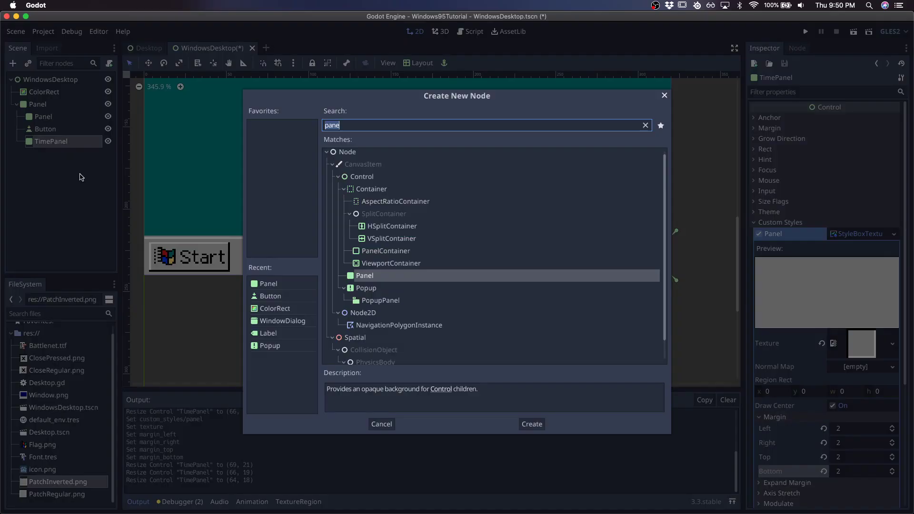
text(la)
key(Return)
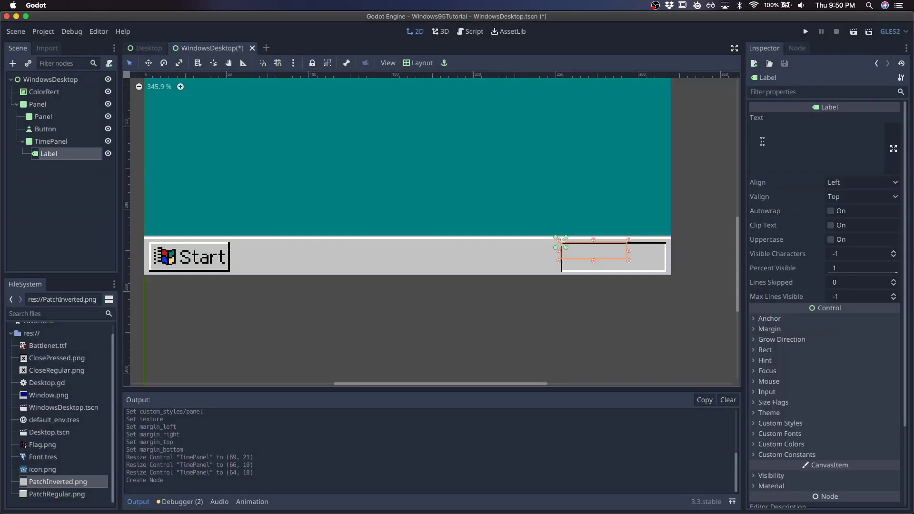
click(415, 63)
click(432, 275)
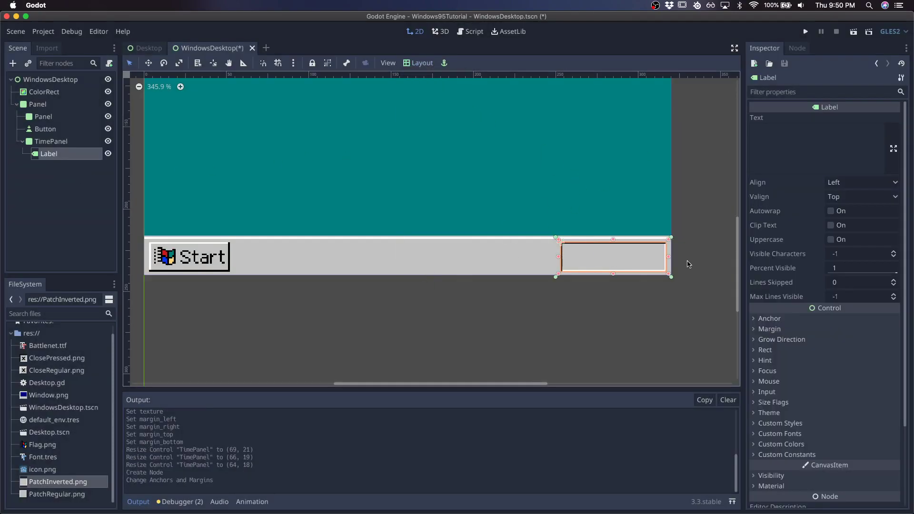
- Center the label's text horizontally and vertically and set the text to "12:30 PM"
click(861, 183)
click(858, 207)
click(857, 197)
click(858, 221)
click(807, 146)
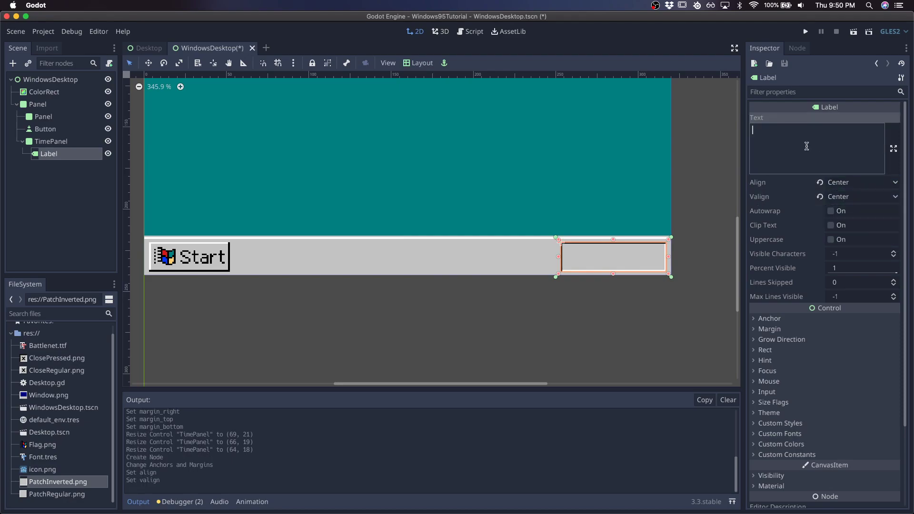
text(12:30 PM)
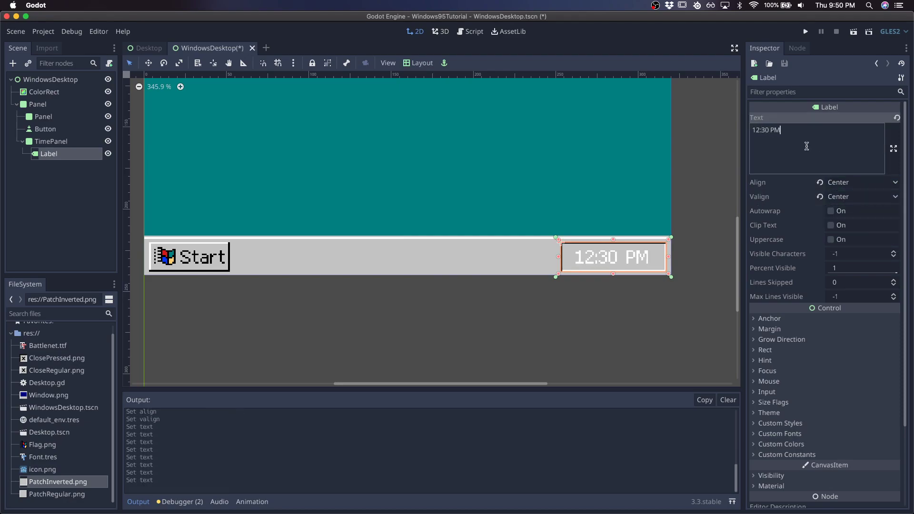
- Enable the label's custom font color as black and run the project to check the clock
click(808, 455)
click(807, 456)
click(807, 445)
click(780, 458)
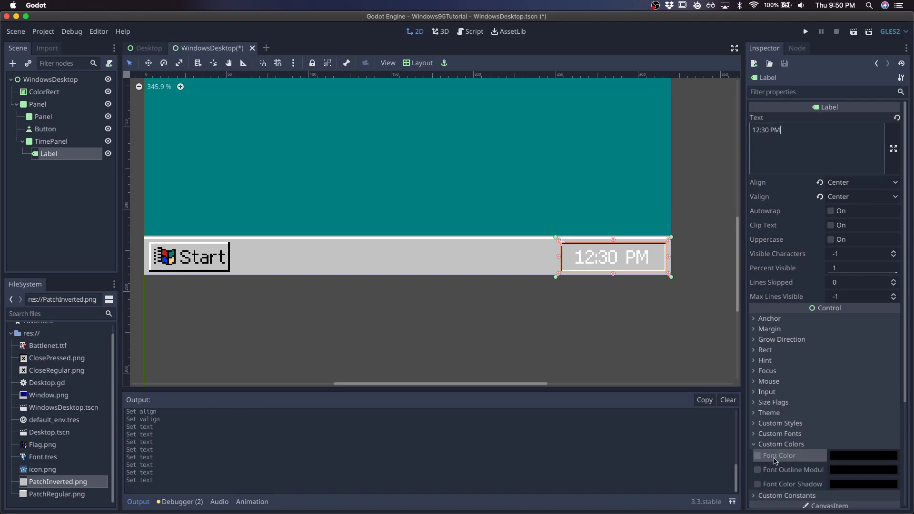
key(super+r)
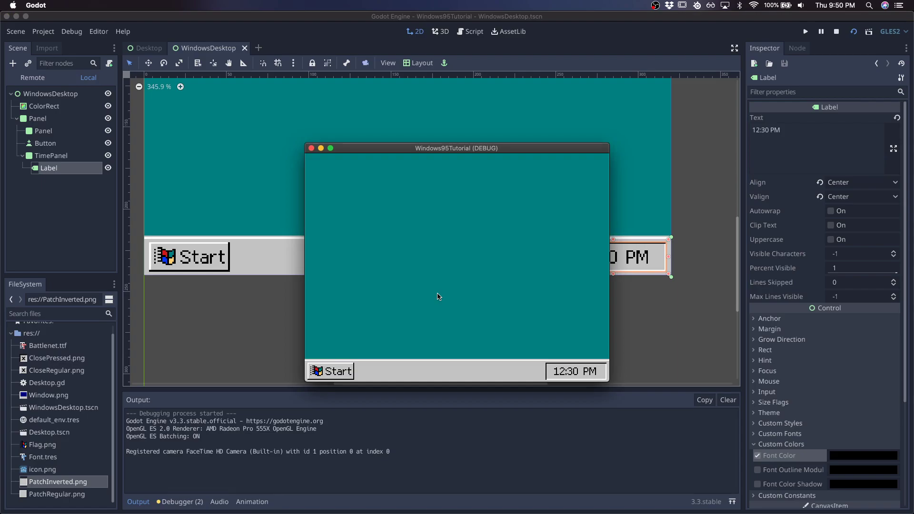
- View the Welcome window in the Desktop scene, return to WindowsDesktop, add a WindowDialog under the root node and make it visible
click(142, 50)
click(144, 49)
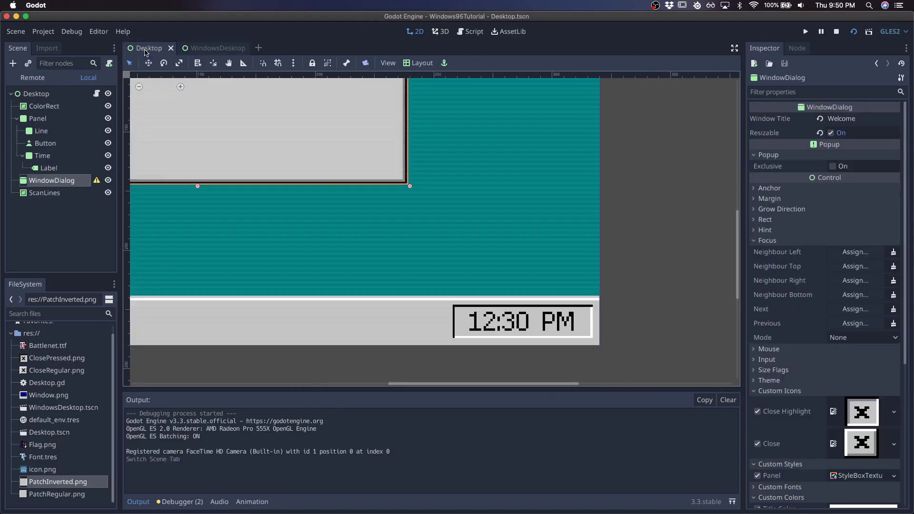
scroll(331, 183, down, 10)
middle_drag(326, 208, 399, 270)
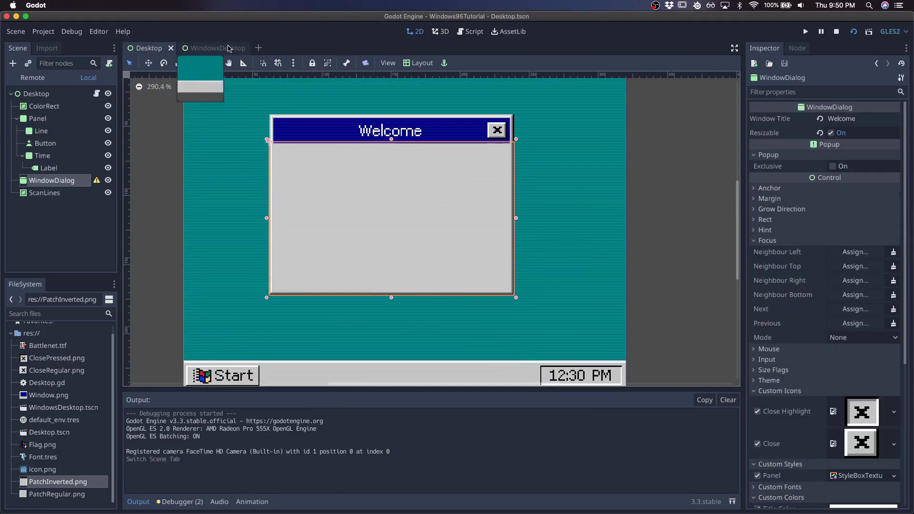
click(213, 47)
scroll(374, 210, down, 4)
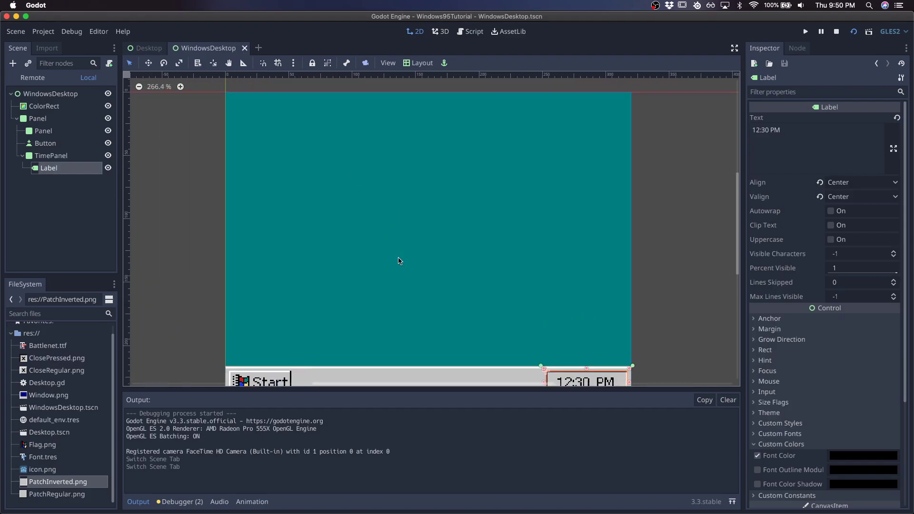
right_click(54, 95)
click(80, 104)
text(window)
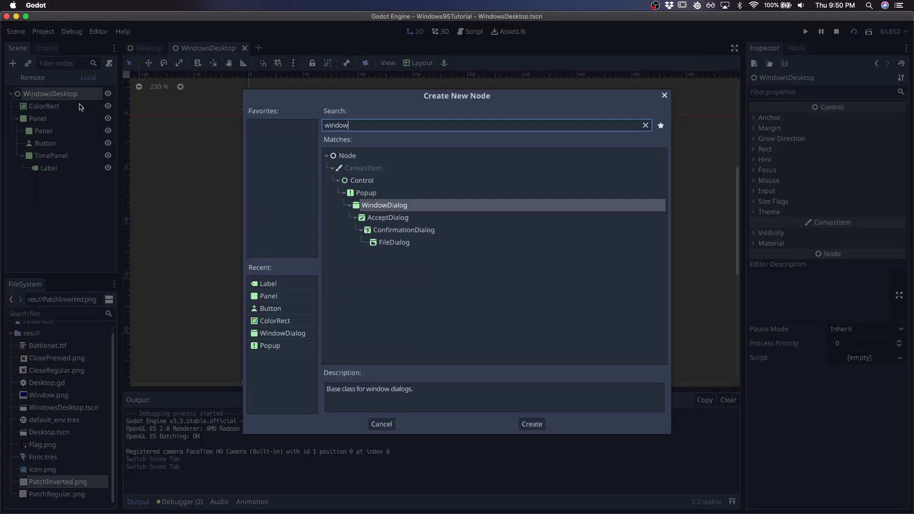
key(Return)
click(108, 180)
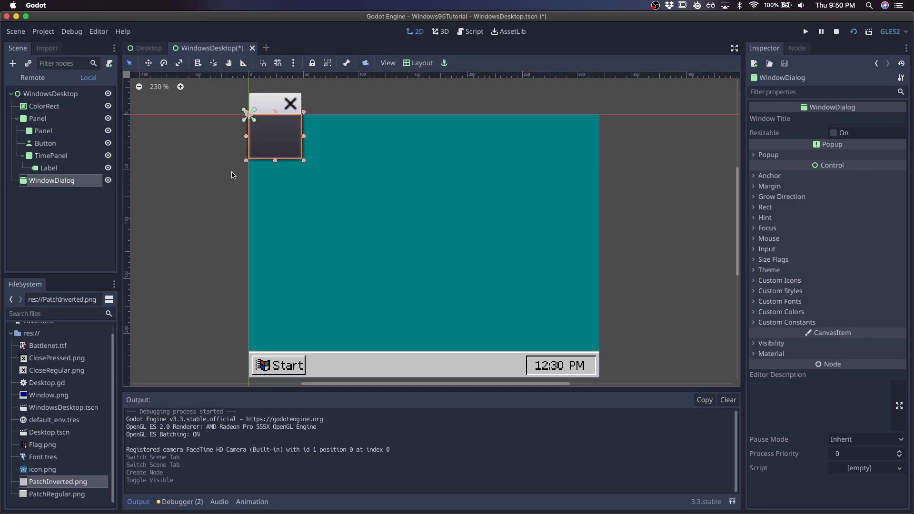
- Resize the WindowDialog to about 168 × 103 and place it near the desktop's center at about (78, 65)
drag(300, 164, 513, 292)
drag(354, 183, 325, 175)
drag(416, 230, 424, 238)
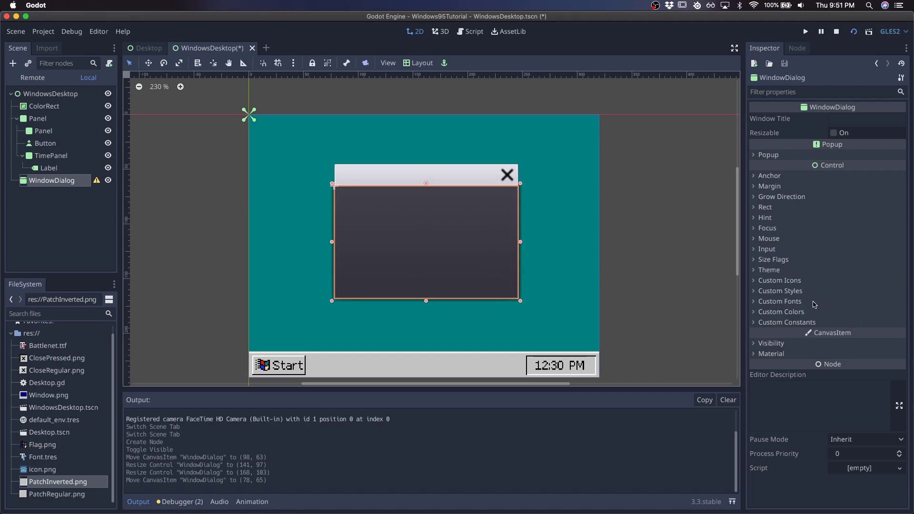
- Give the WindowDialog a new StyleBoxTexture custom panel style with Window.png as its texture
click(802, 291)
click(839, 302)
click(854, 339)
click(860, 302)
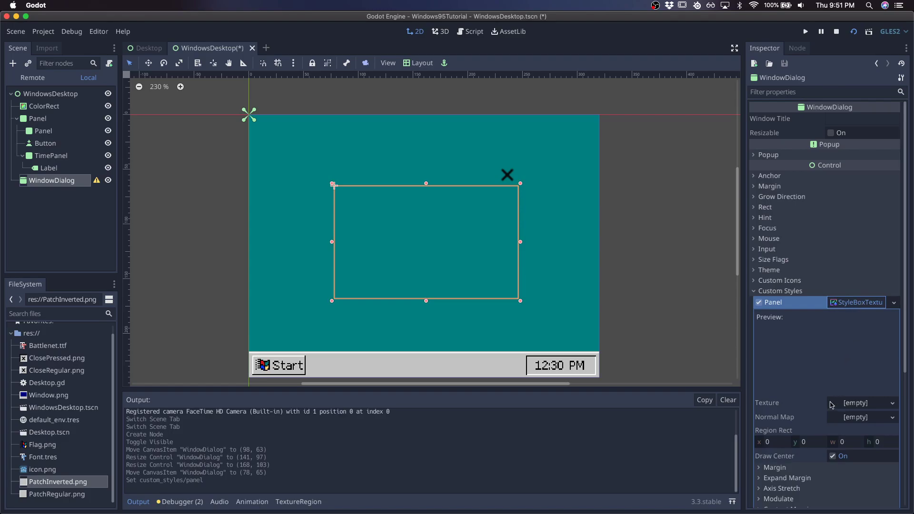
drag(48, 395, 857, 408)
- Switch to Aseprite, examine the border widths in Window.aseprite, and return to Godot
key(super+Tab)
key(super+Tab)
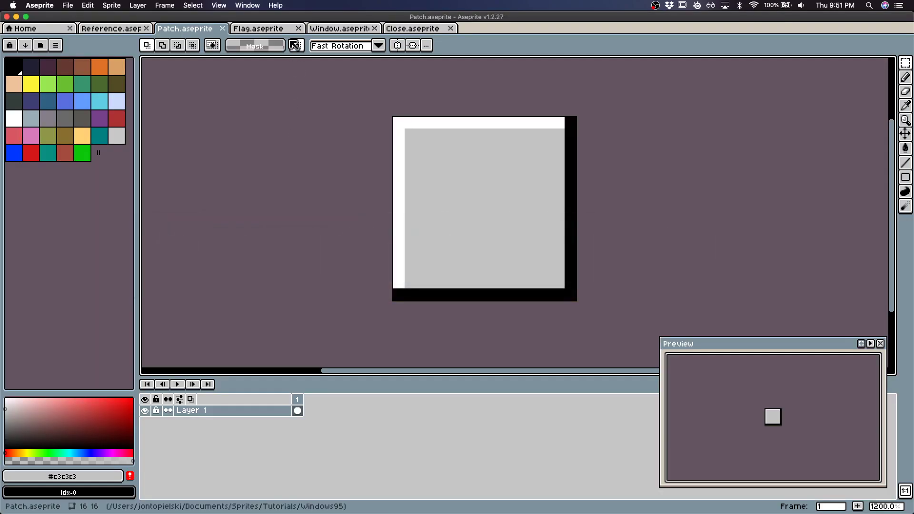
click(416, 201)
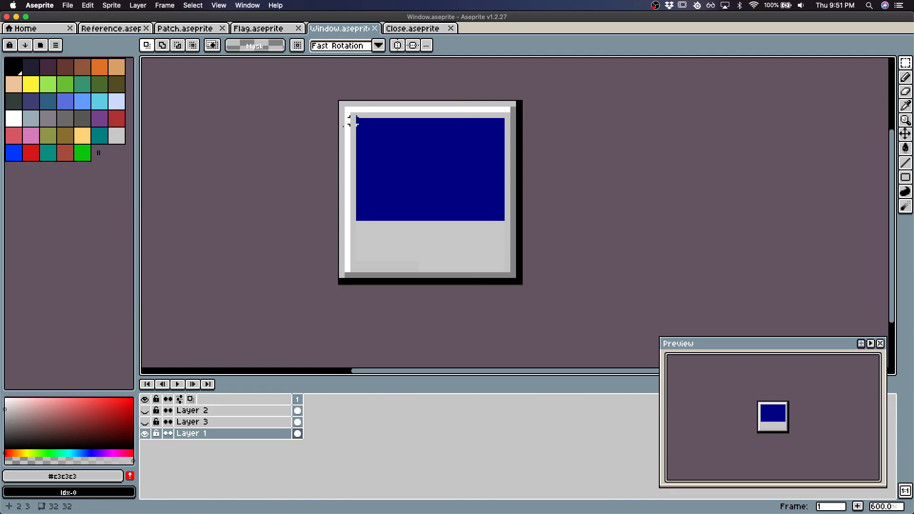
key(super+Tab)
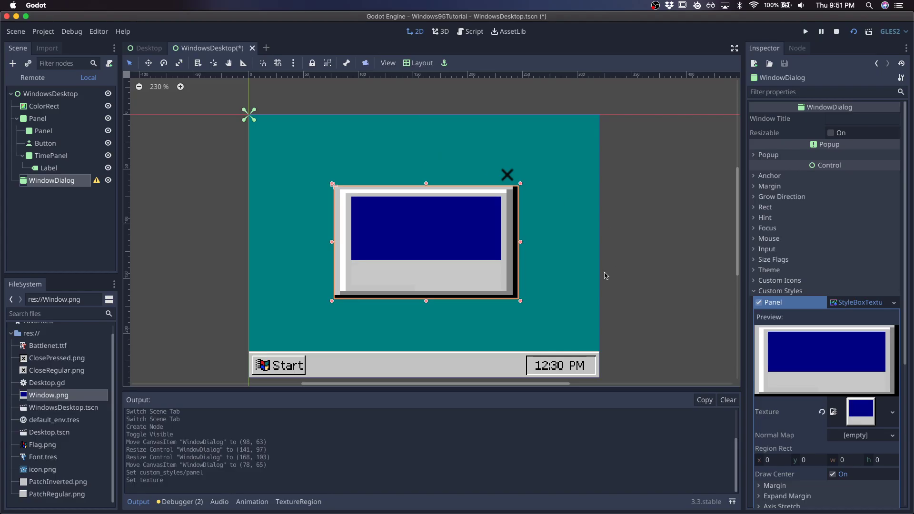
- Set the left, top and bottom margins of the WindowDialog's StyleBoxTexture to 4
scroll(791, 374, down, 5)
click(816, 415)
scroll(839, 406, down, 4)
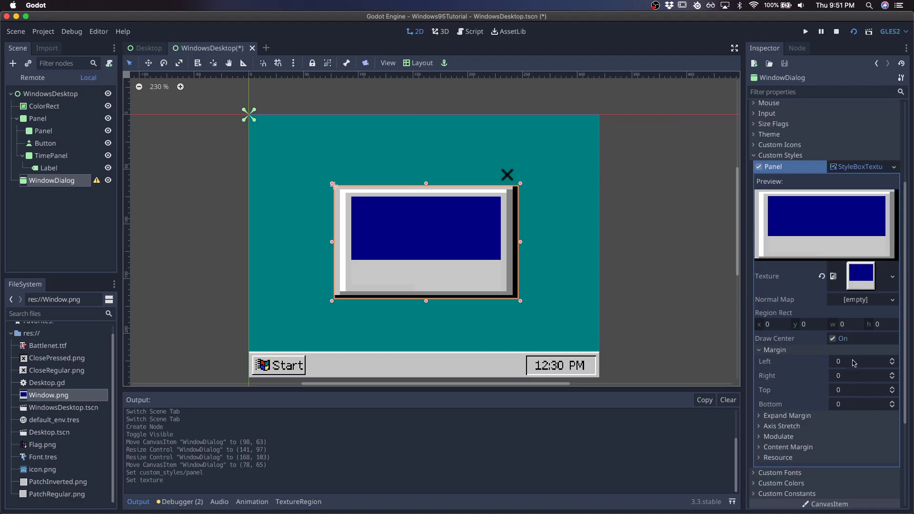
click(855, 361)
text(4)
click(855, 390)
text(4)
click(852, 403)
text(4)
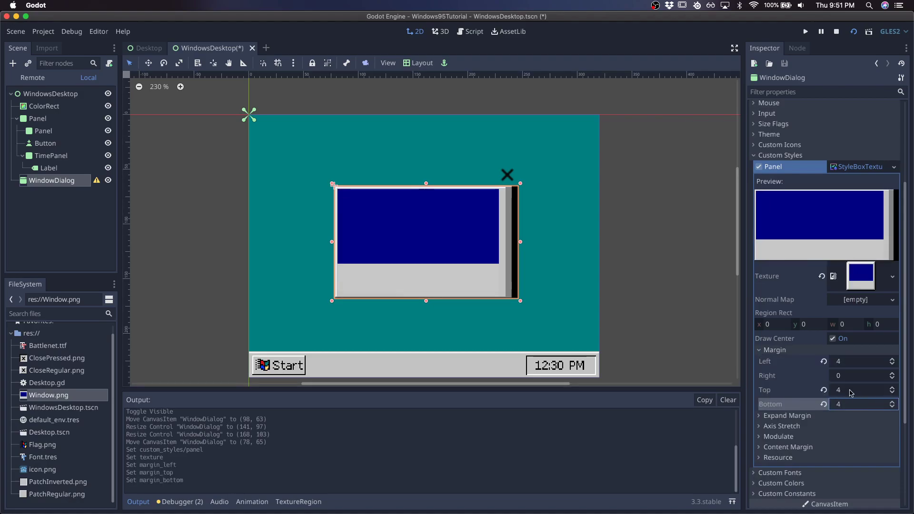
- Set the window texture's top margin to 23 and its right margin to 4, and save the scene
click(851, 376)
click(852, 389)
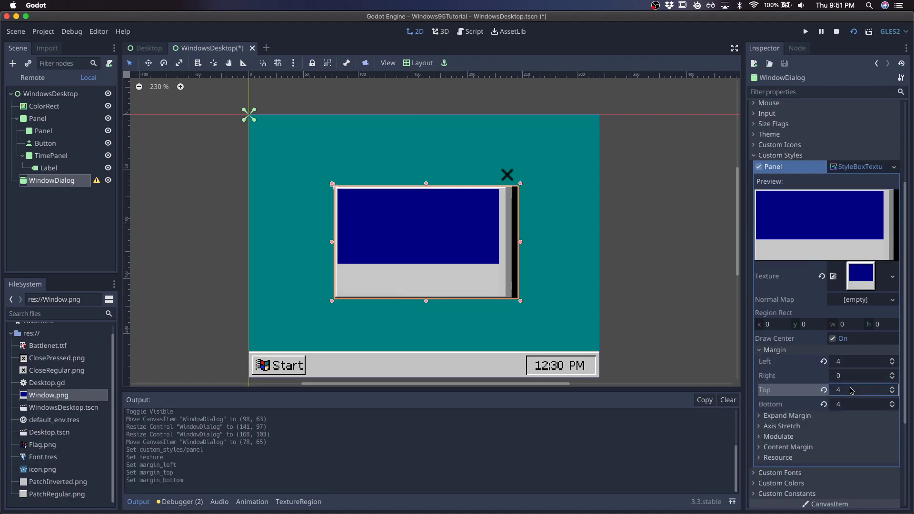
text(23)
key(Return)
click(843, 376)
text(4)
key(Return)
key(super+s)
- Adjust the WindowDialog's size to about 161 × 105 by moving its lower-right corner
scroll(488, 244, up, 2)
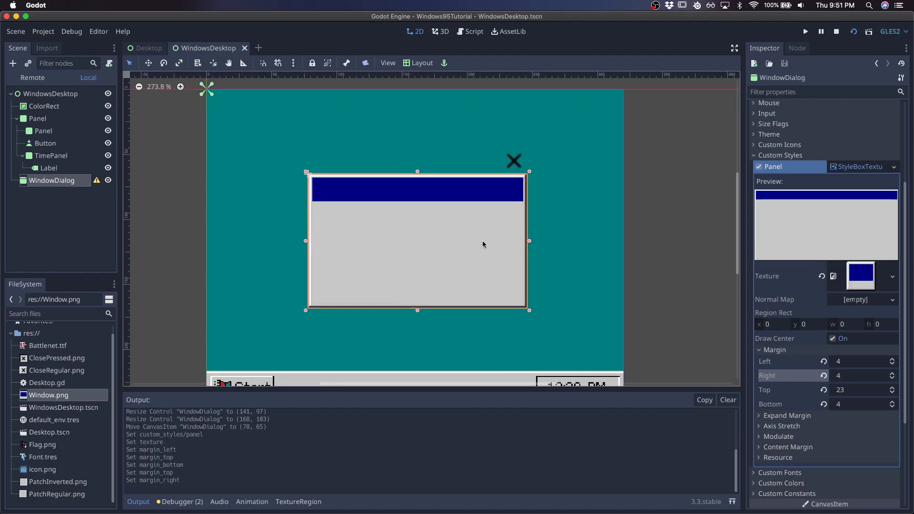
mouse_move(530, 315)
mouse_down()
mouse_move(544, 317)
mouse_move(521, 318)
mouse_up()
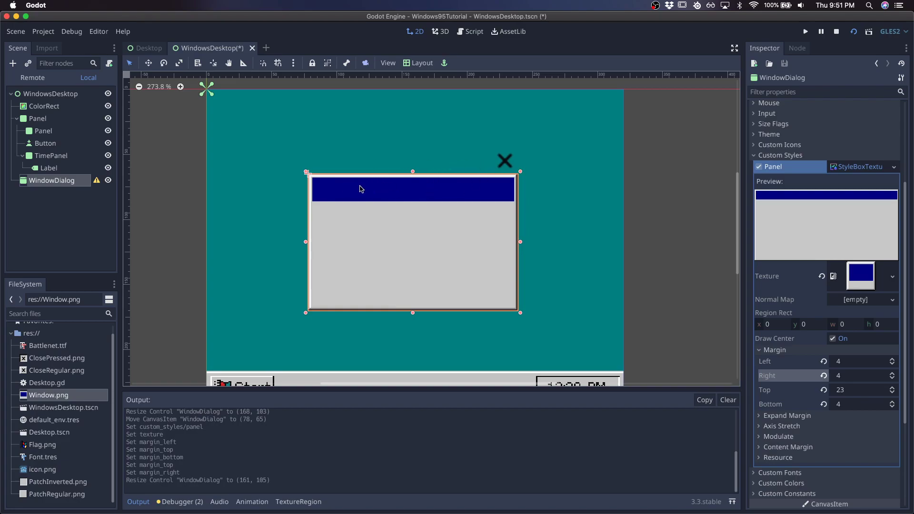
scroll(833, 275, up, 5)
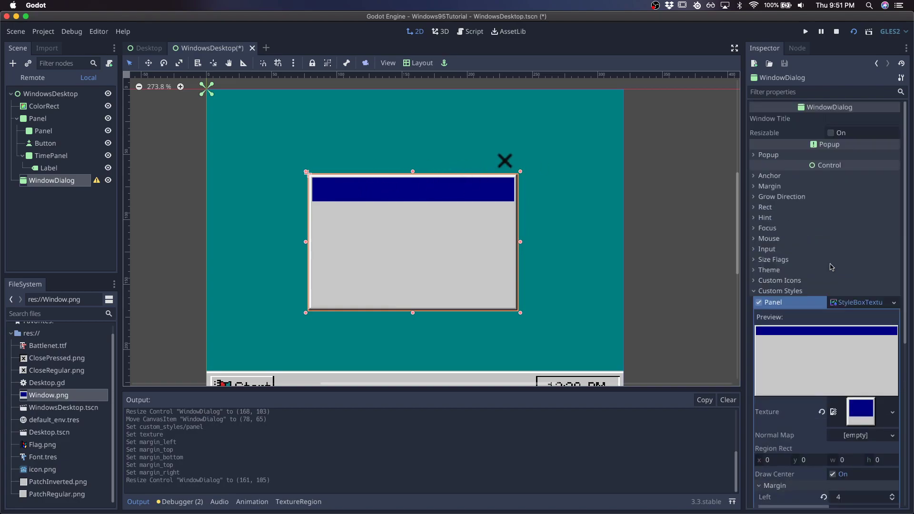
- Set the WindowDialog's window title to WINDOW and save the scene
click(841, 119)
text(WINDOW)
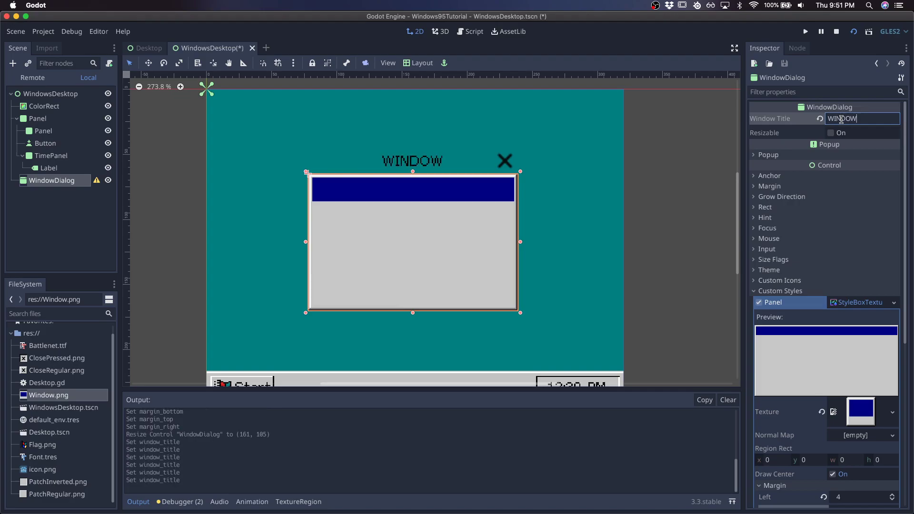
key(super+s)
- Set the top expand margin of the WindowDialog's panel style to 22 and save the scene
scroll(821, 204, down, 5)
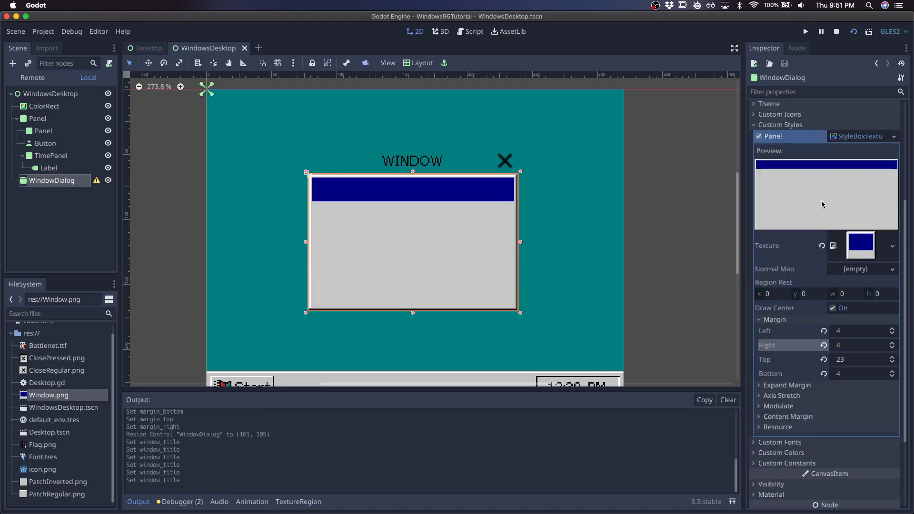
click(809, 386)
click(851, 423)
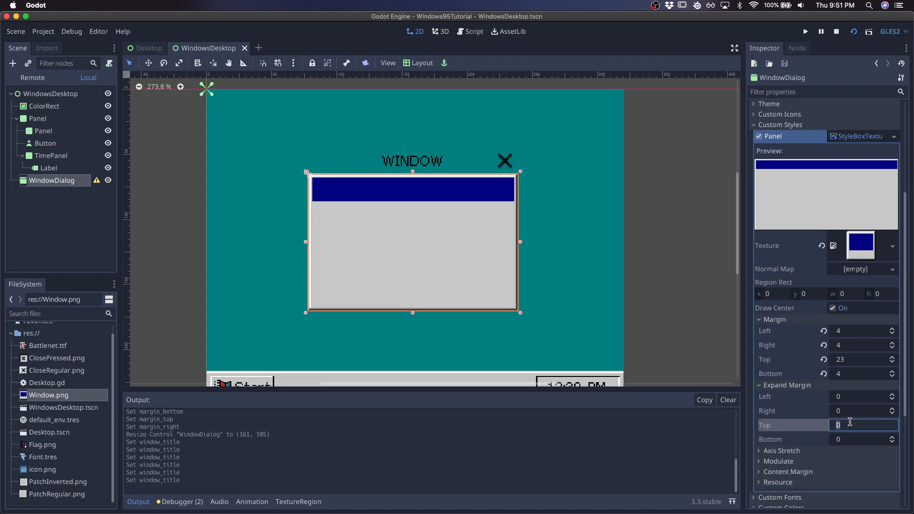
text(18)
key(Return)
click(850, 422)
text(23)
key(super+s)
key(Return)
text(1)
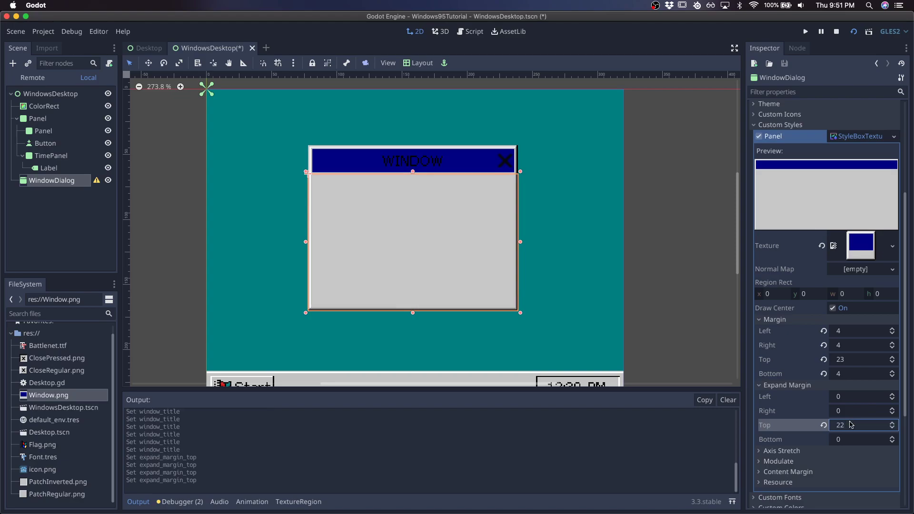
key(Return)
text(2)
key(Return)
key(super+s)
- Set the WindowDialog's custom title color to white and change its window title to Welcome
scroll(801, 343, down, 5)
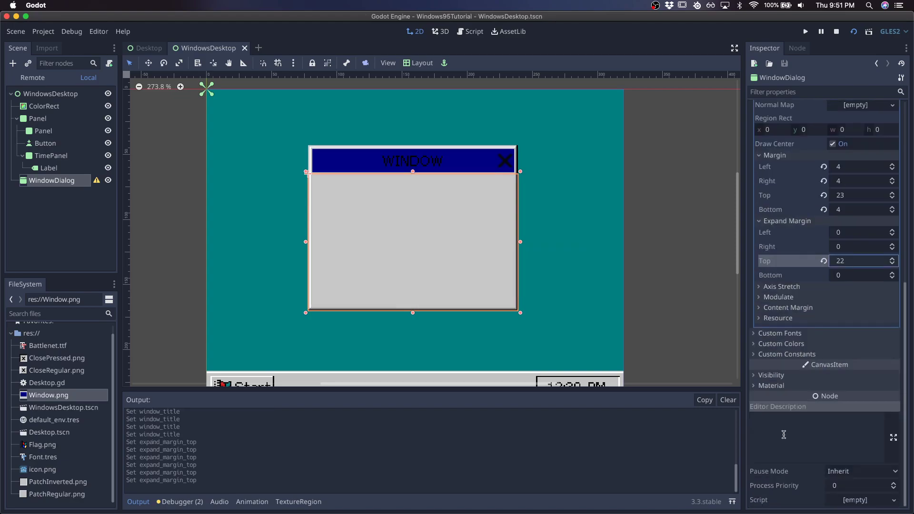
click(798, 344)
click(843, 356)
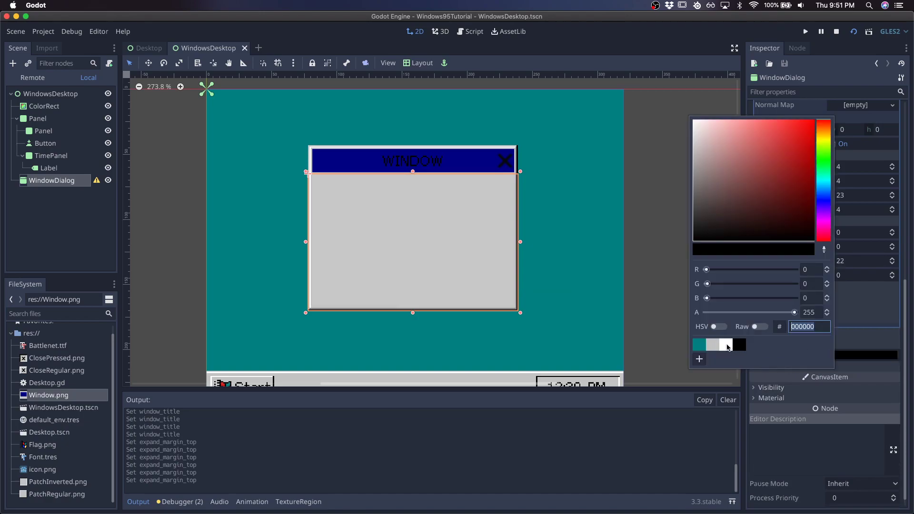
click(727, 345)
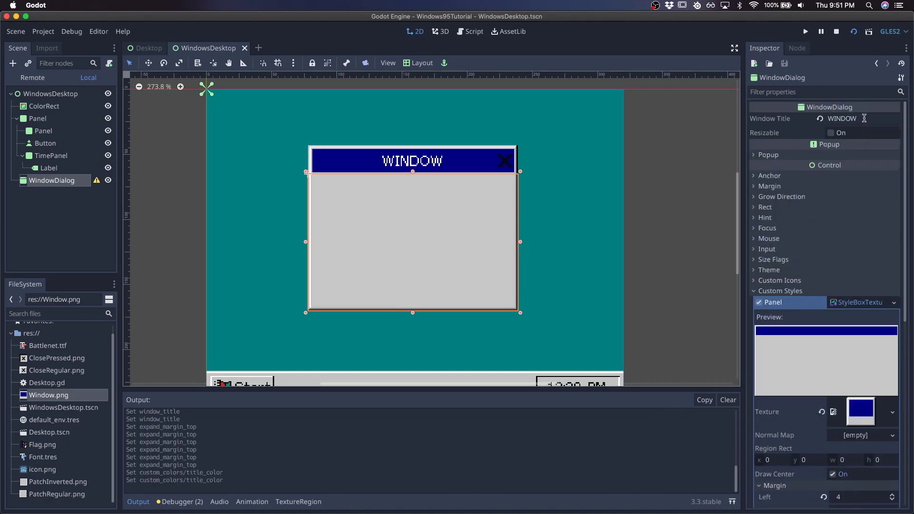
click(866, 117)
text(Welcome)
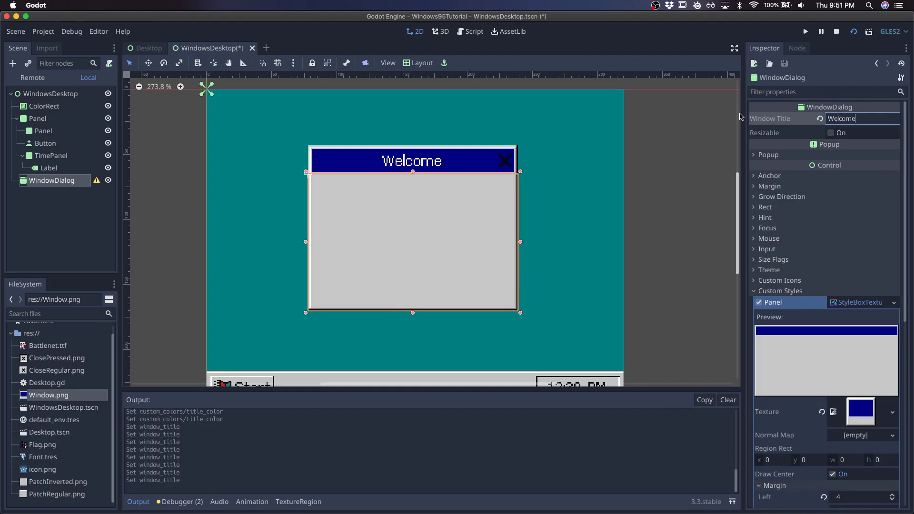
- Assign CloseRegular.png as the WindowDialog's custom Close icon and ClosePressed.png as its Close Highlight icon
click(791, 292)
click(798, 281)
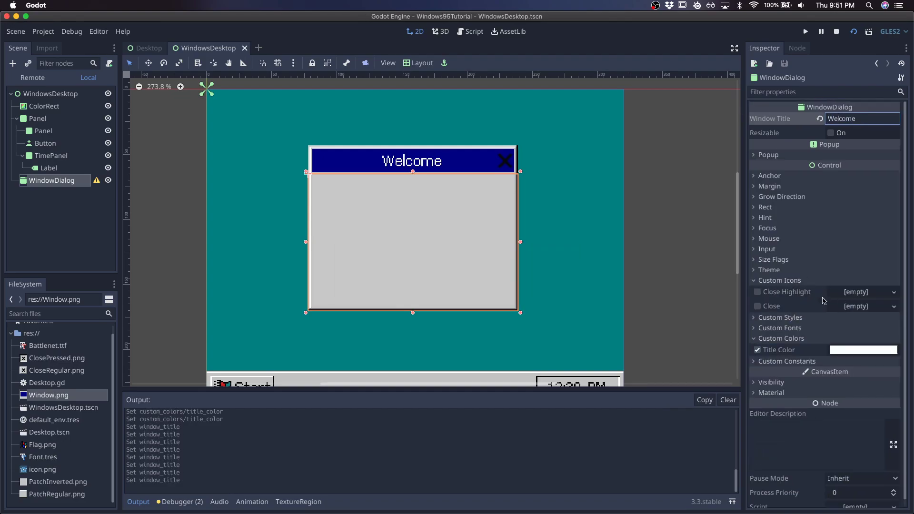
click(54, 367)
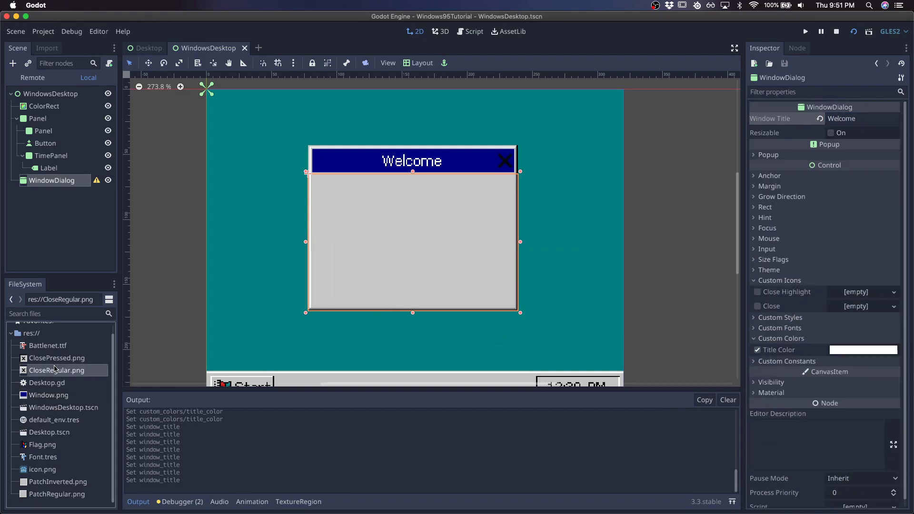
click(58, 360)
drag(60, 370, 856, 306)
drag(49, 359, 857, 292)
- Set the WindowDialog's Close H Ofs custom constant to 18
click(786, 398)
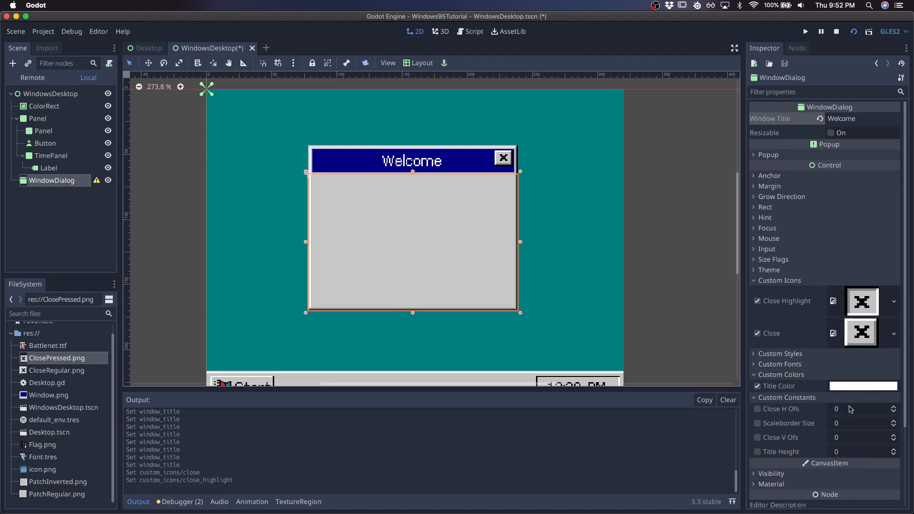
click(834, 409)
text(15)
key(Return)
click(851, 408)
text(16)
key(Return)
click(853, 409)
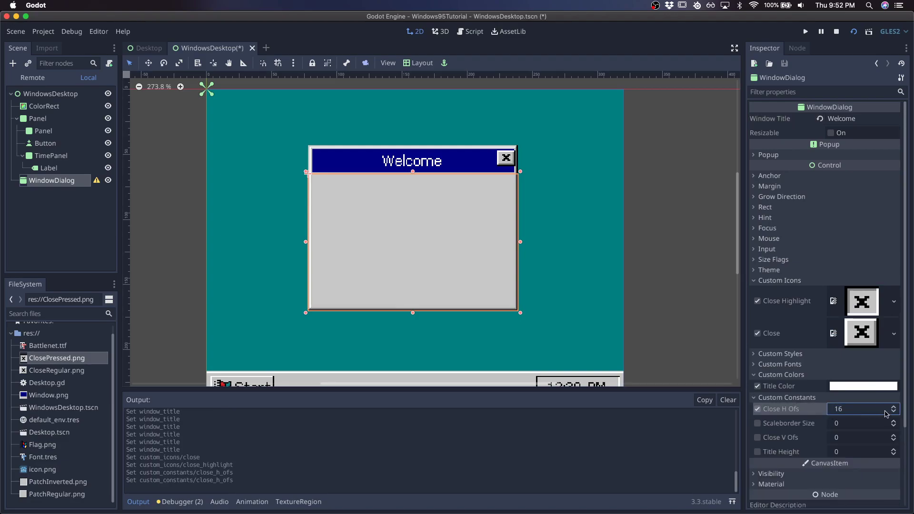
click(895, 408)
click(894, 407)
click(895, 407)
click(895, 412)
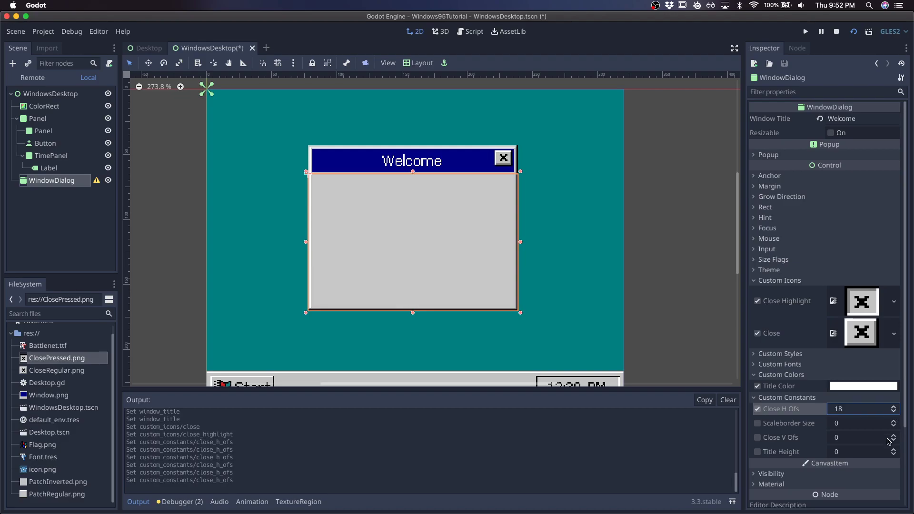
- Set Close V Ofs to 16 and Close H Ofs to 19 for the WindowDialog, and save the scene
click(868, 438)
text(15)
key(Return)
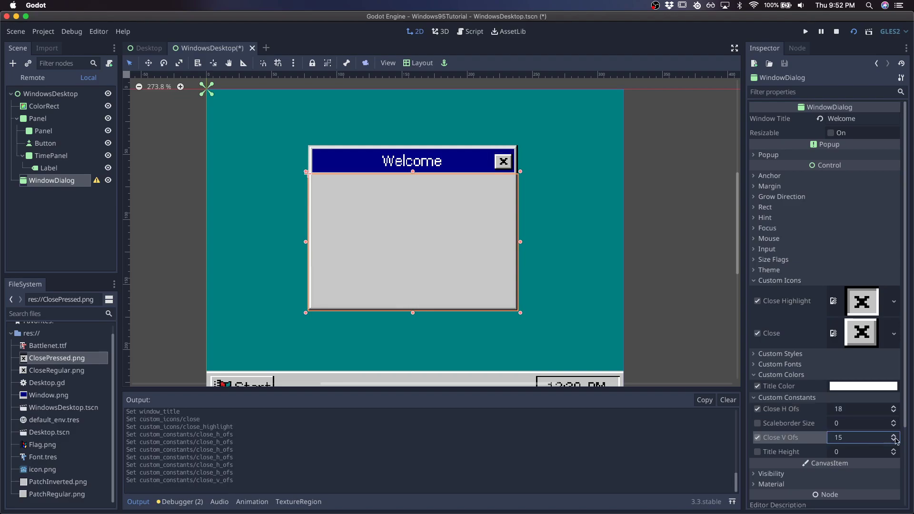
click(895, 435)
click(895, 407)
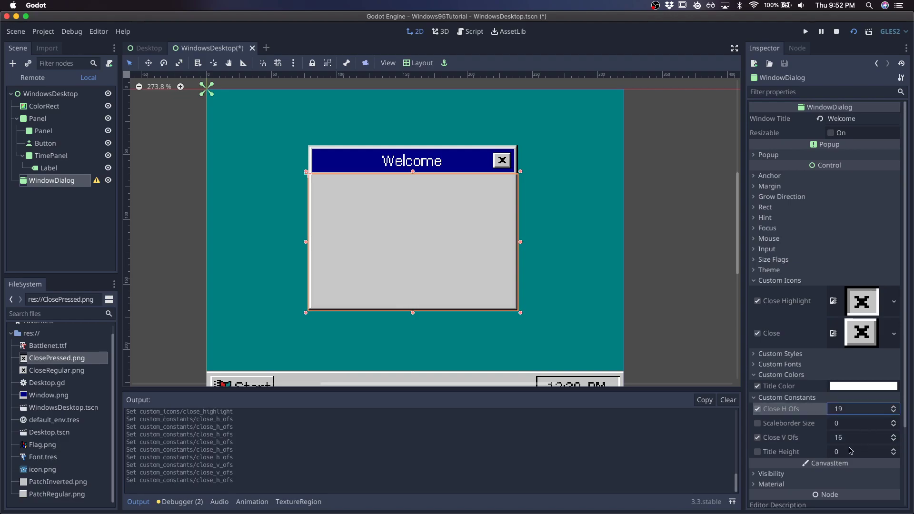
key(super+s)
- Test-run the WindowsDesktop scene and close the game window
scroll(500, 281, down, 3)
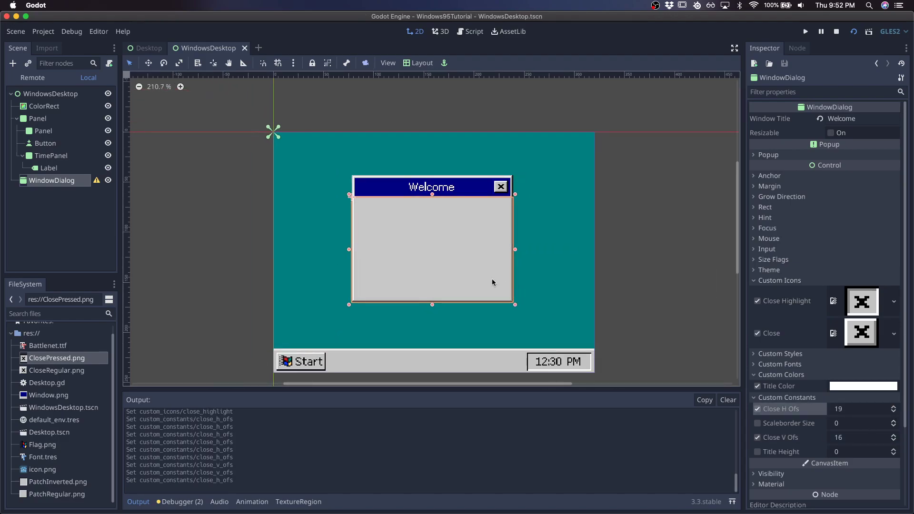
click(90, 95)
key(super+r)
click(311, 149)
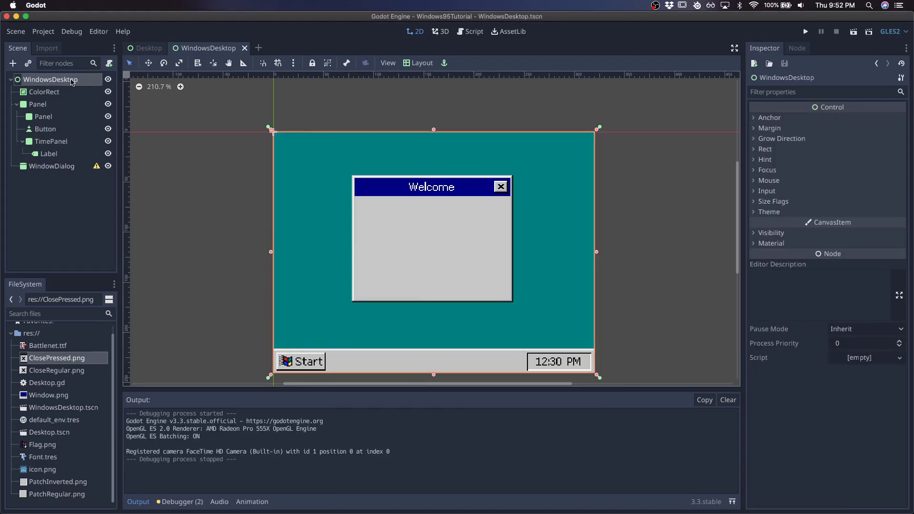
- Attach a new script named WindowsDesktop.gd to the WindowsDesktop root node
click(109, 63)
click(490, 331)
click(374, 167)
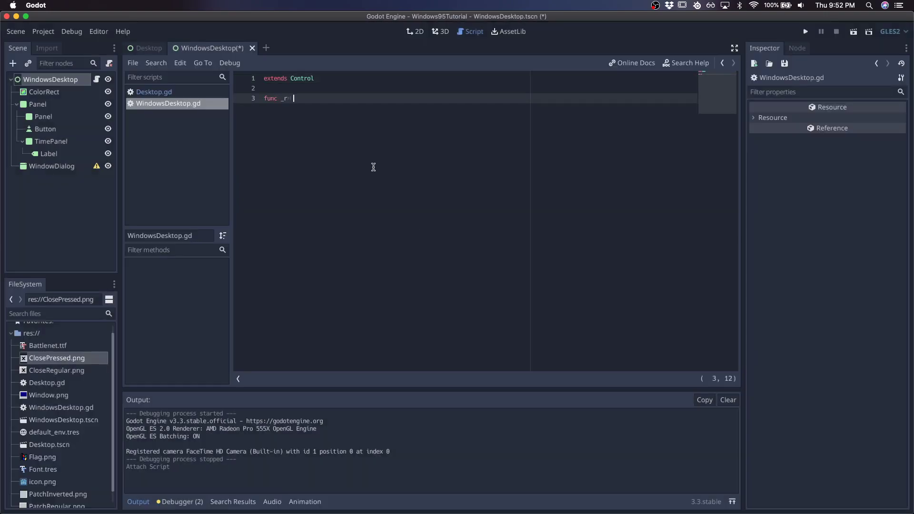
- Write a _ready() function that calls $WindowDialog.popup_centered() and save the script
text(func _ready():)
key(Return)
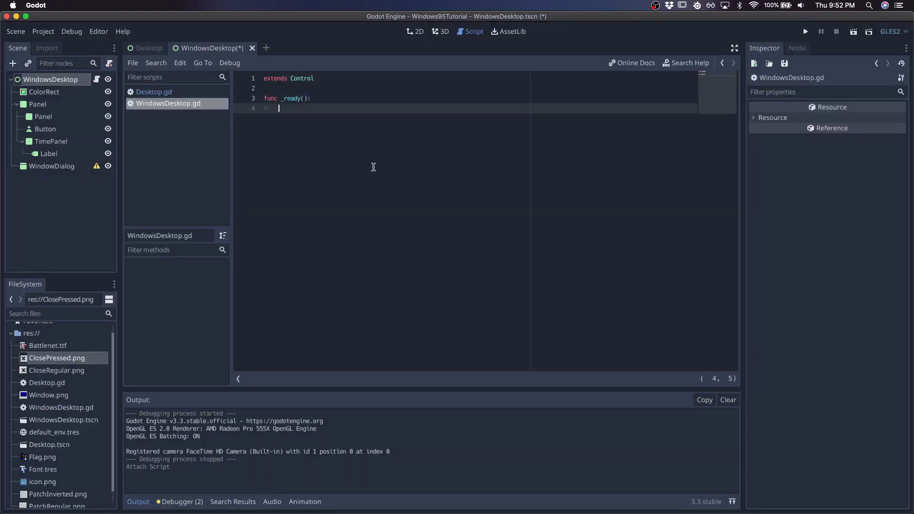
text($WindowDialog.pop)
key(Down)
key(Return)
key(super+s)
- Run the scene, test moving and closing the Welcome window, and quit the game
key(alt+1)
key(super+r)
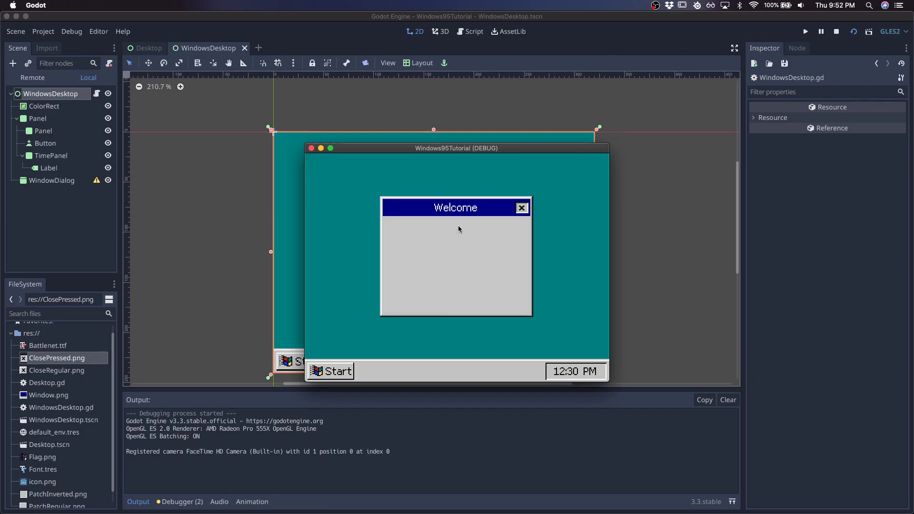
mouse_move(452, 211)
mouse_down()
mouse_move(473, 208)
mouse_move(453, 214)
mouse_up()
click(520, 212)
key(super+q)
- Add a second line to _ready() that sets the focus mode of the WindowDialog's close button
key(alt+3)
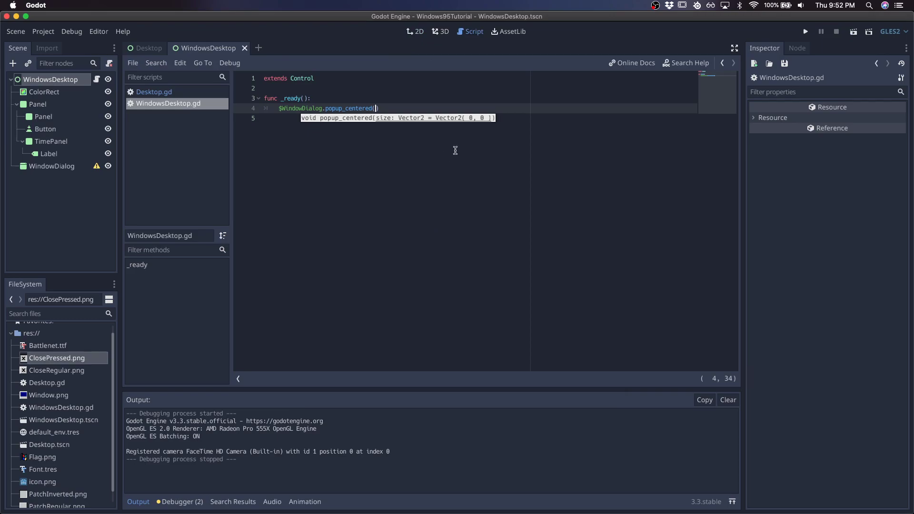
click(407, 110)
key(Return)
text($Win)
key(Return)
text(.get_)
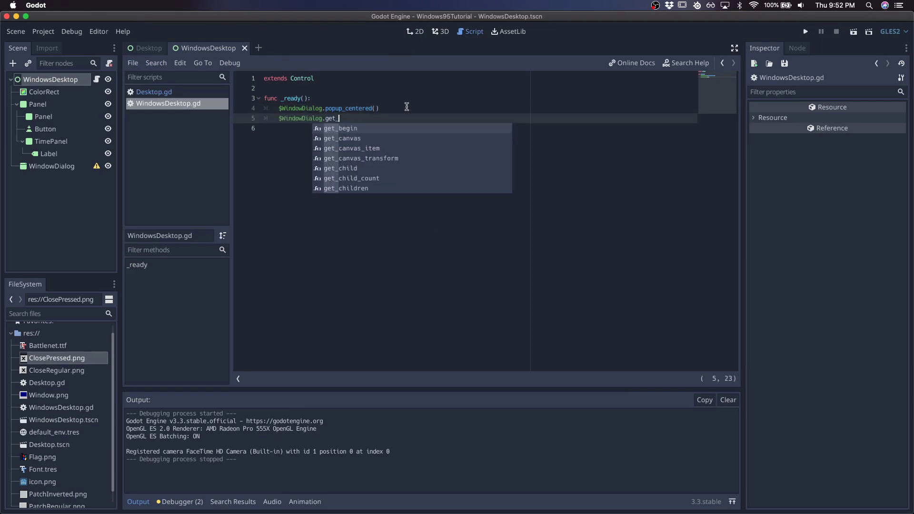
text(cl)
key(Return)
text(.FOC)
key(Down)
key(Down)
key(Down)
key(Return)
text(=)
key(Down)
key(Down)
key(Return)
- Run the scene again to check the Welcome window's close button and movement, and stop the game
key(super+b)
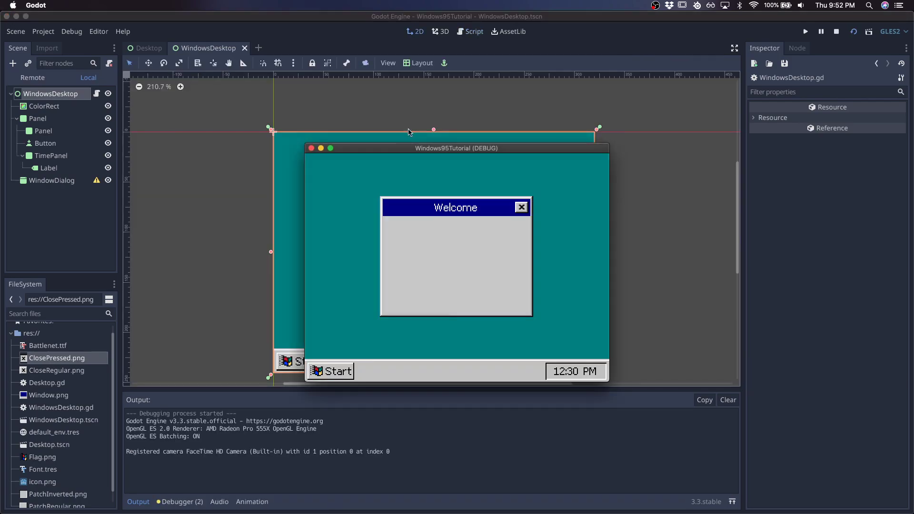
click(527, 211)
drag(458, 202, 447, 200)
click(510, 208)
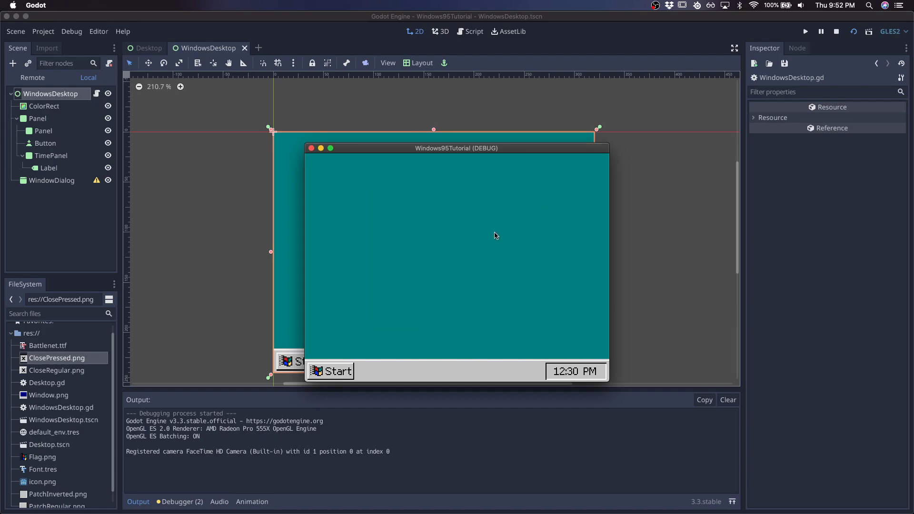
key(super+q)
key(super+b)
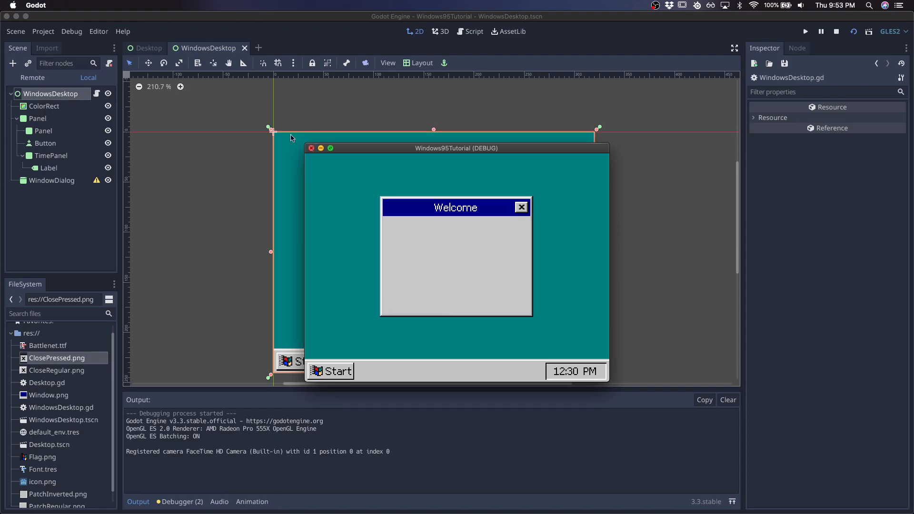
click(312, 149)
- Check the Desktop scene for reference, and add a ColorRect named ScanLines under the WindowsDesktop root node
click(148, 49)
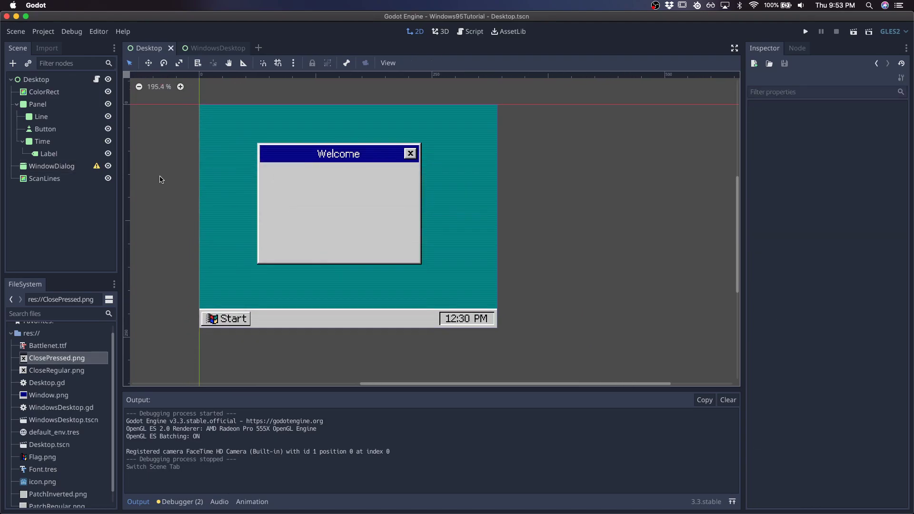
click(205, 48)
right_click(49, 80)
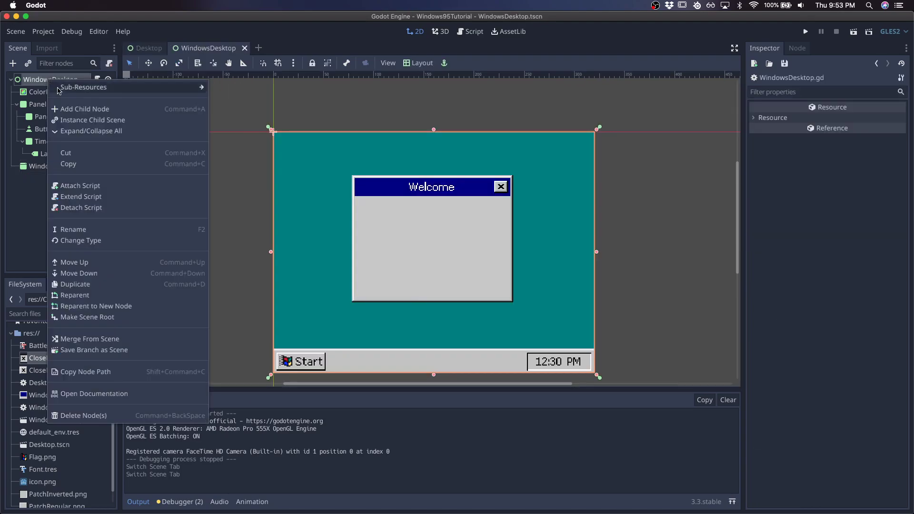
click(62, 89)
text(color)
key(Return)
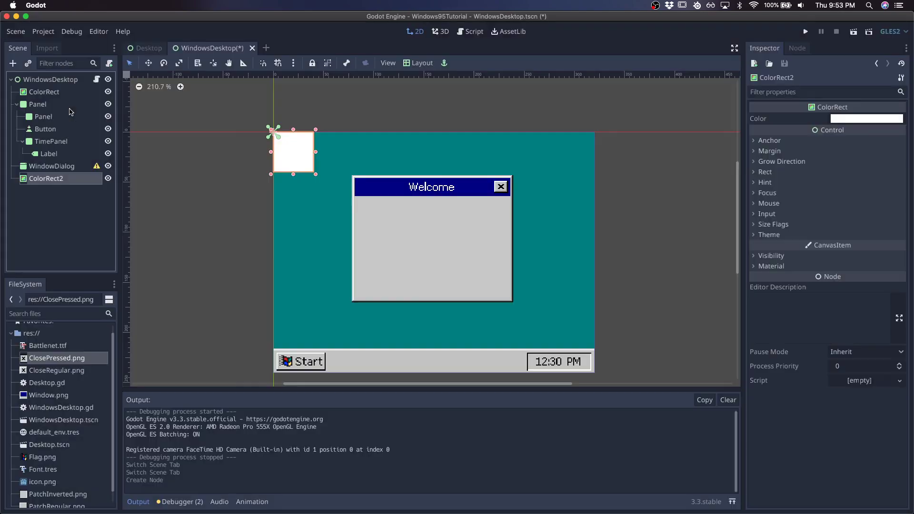
double_click(56, 181)
text(ScanLines)
key(Return)
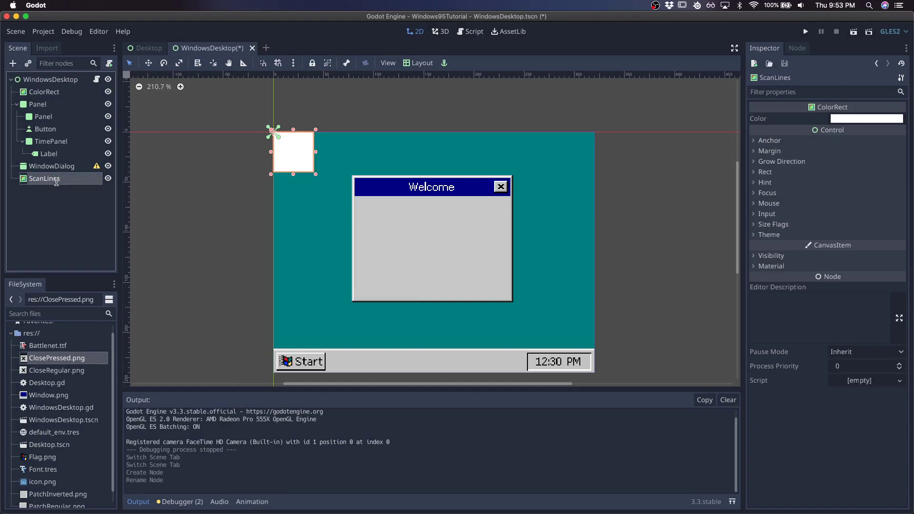
- Stretch ScanLines over the full screen rectangle and give it a new ShaderMaterial with a new, opened shader
click(419, 63)
click(426, 275)
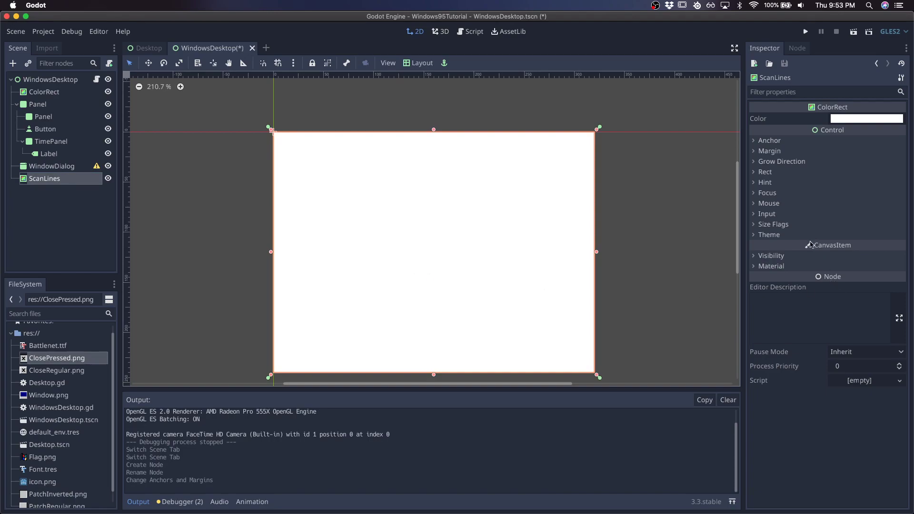
click(815, 270)
click(853, 278)
click(855, 293)
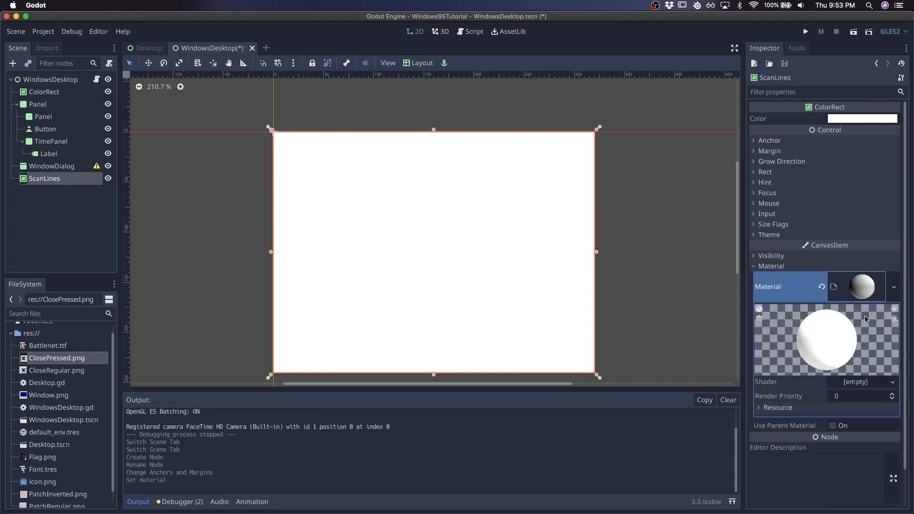
click(859, 383)
click(847, 396)
click(438, 431)
- Write shader_type canvas_item; and an empty void fragment() function in the ScanLines shader
text(shader_type canvas_item;)
key(Return)
key(Return)
text(void fragment() {)
key(Return)
- Declare uniform float SCREEN_HEIGHT = 240.0; above the fragment function and save the scene
key(Up)
key(Up)
key(Return)
key(Return)
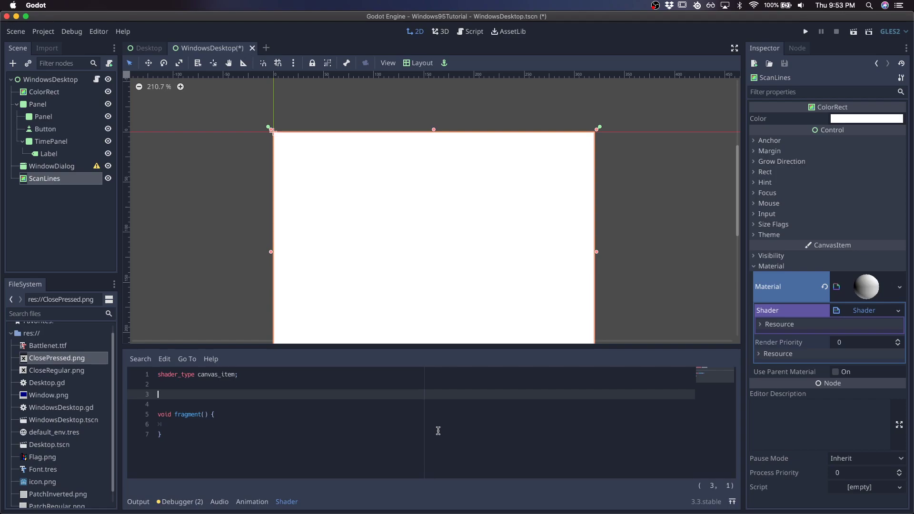
text(uniform float SCREEN_HEIGHT = 240.0;)
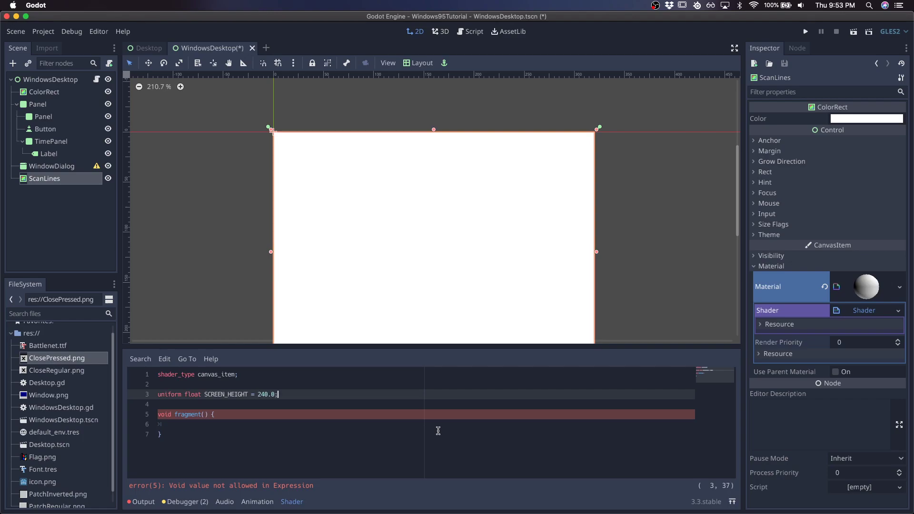
key(super+s)
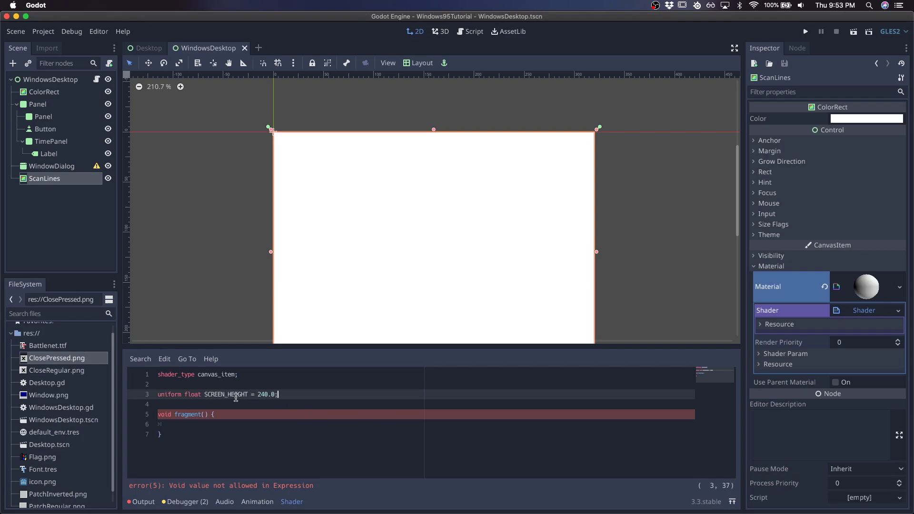
- Declare int y_index = int(UV.y * SCREEN_HEIGHT); inside the fragment function of the ScanLines shader
click(212, 425)
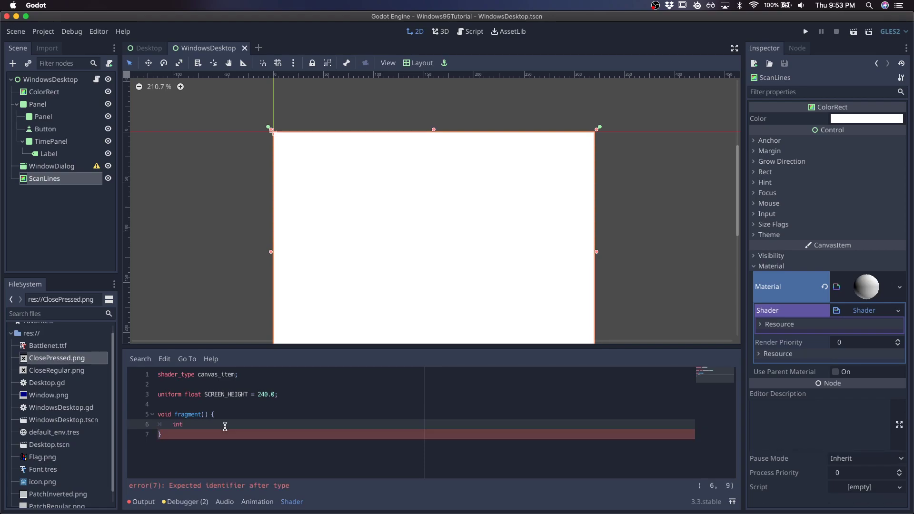
text(int y_inde)
text(x = int(UV.y )
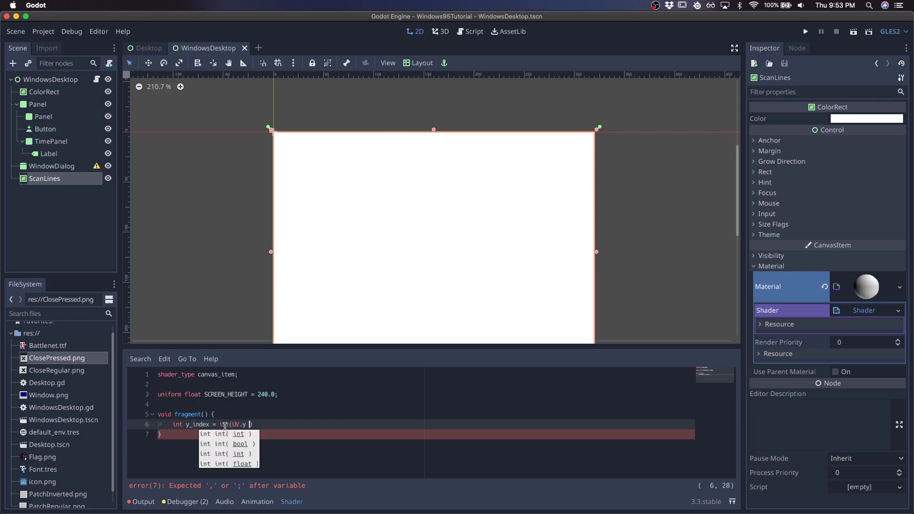
text(* SCREEN_H)
key(Return)
text();)
key(Return)
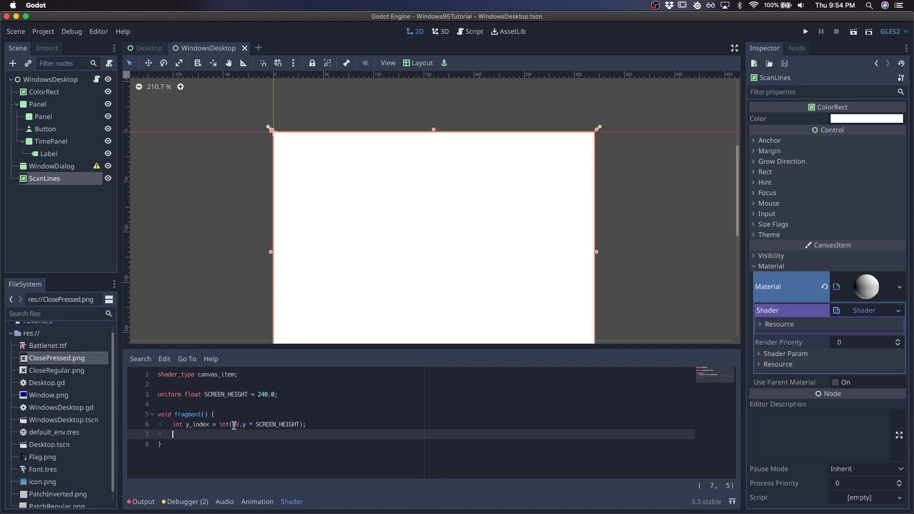
- Check the scan lines in the Desktop scene for reference, and add an if (y_index % 2 == 0) block below the y_index line
click(147, 48)
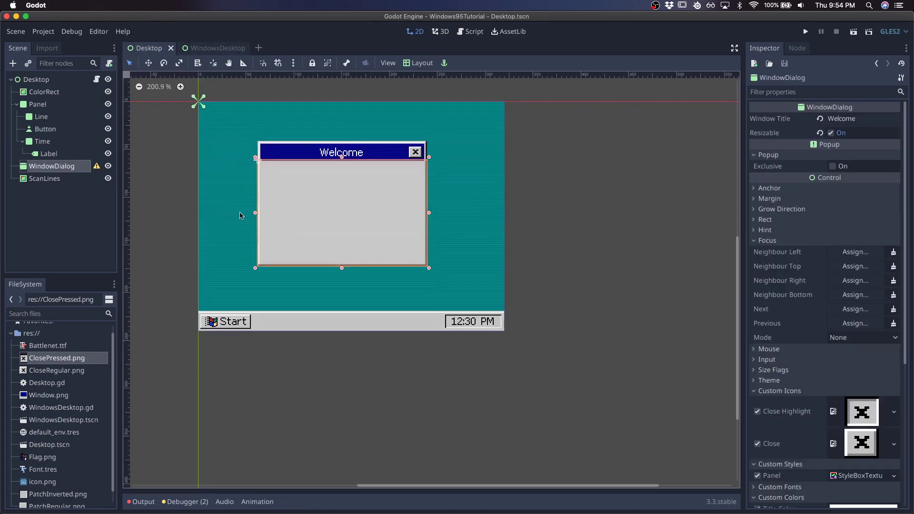
scroll(215, 233, up, 4)
click(200, 48)
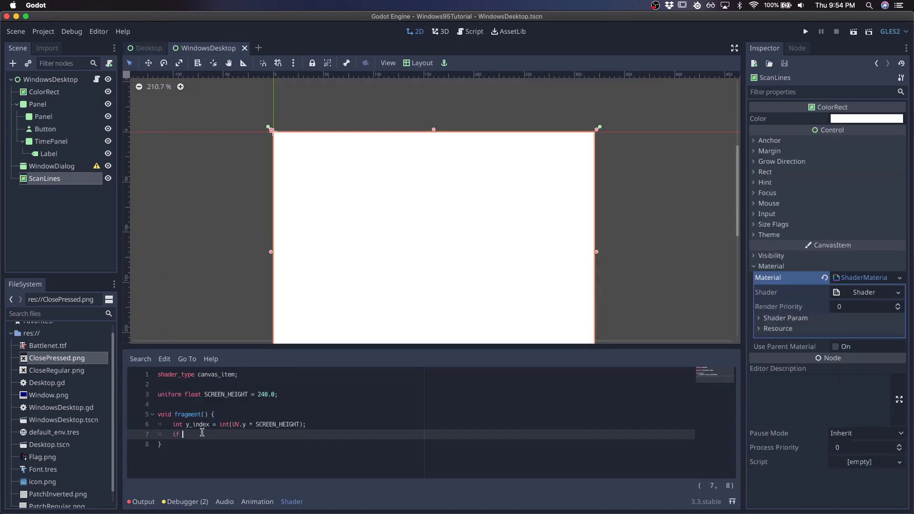
text(int()
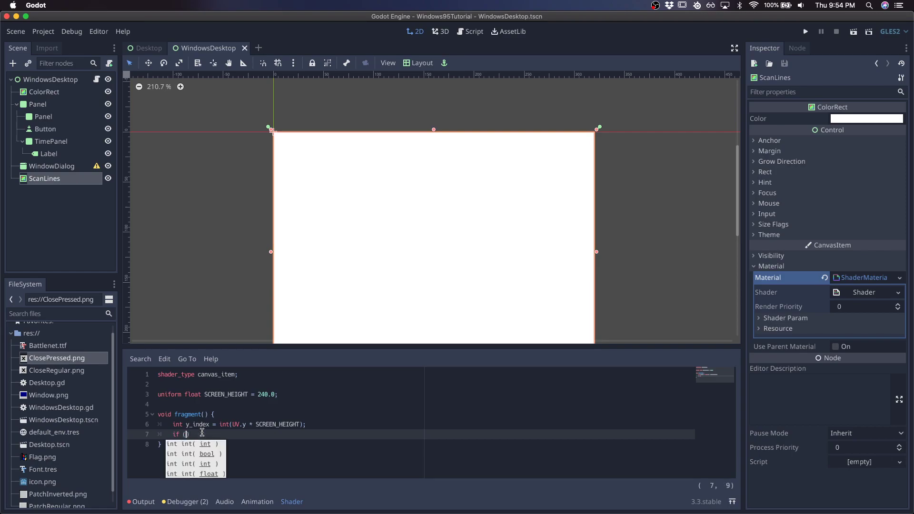
text(index)
text() {)
key(Return)
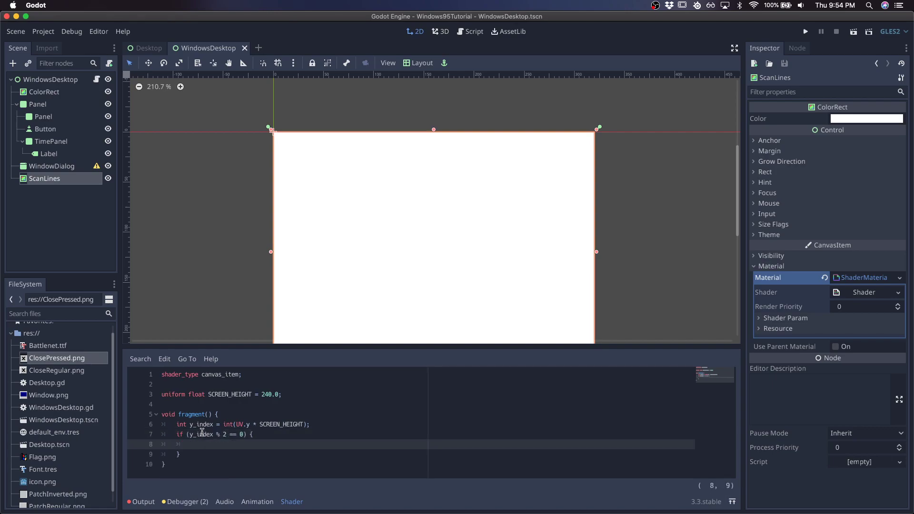
- Write COLOR.a = 0.05; inside the if block and add an else block containing COLOR.a = 0.0;
text(COLOR.a = 0.05;)
key(Down)
text(else {)
key(Return)
text(COLOR.)
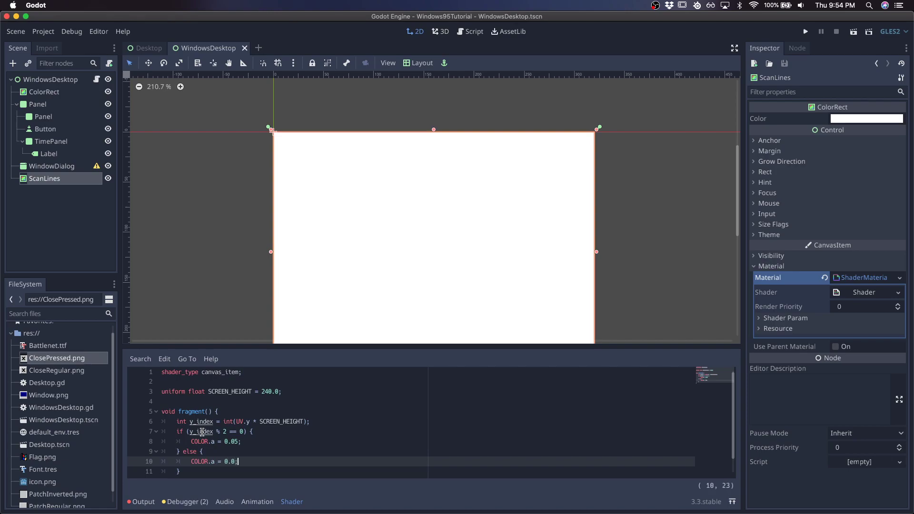
- Inspect the scan lines on the WindowsDesktop canvas, and set COLOR.a in the if block to 0.1
scroll(355, 281, up, 3)
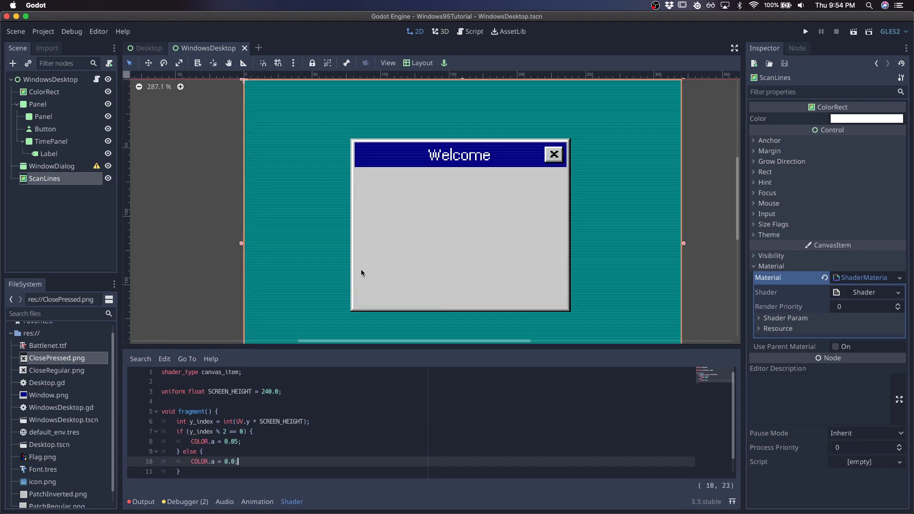
scroll(261, 190, up, 2)
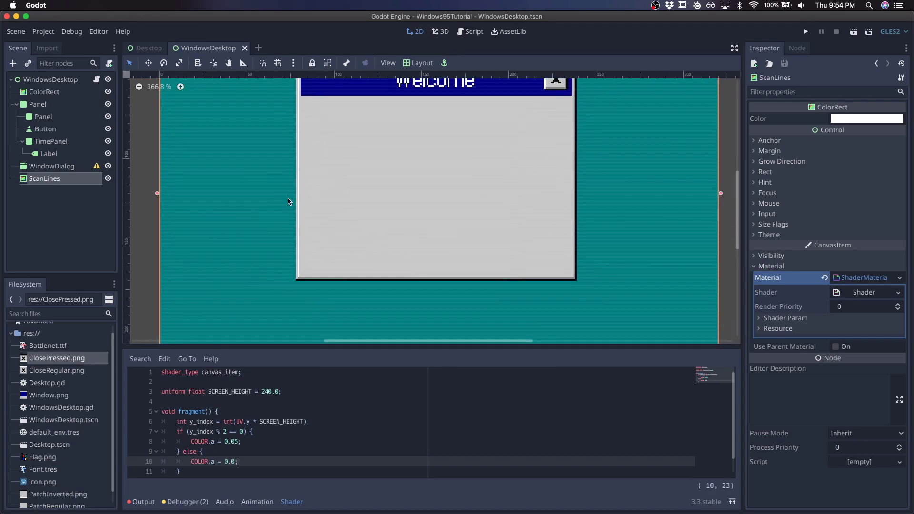
scroll(292, 203, down, 4)
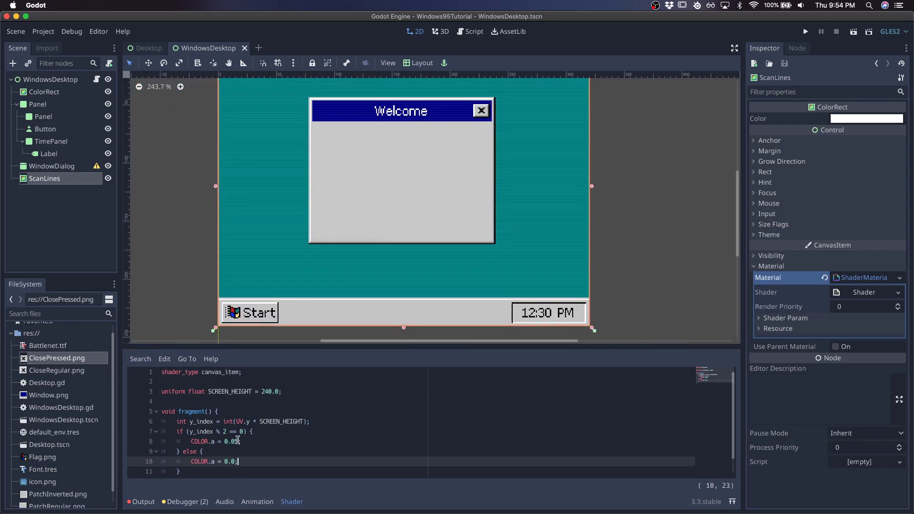
click(238, 441)
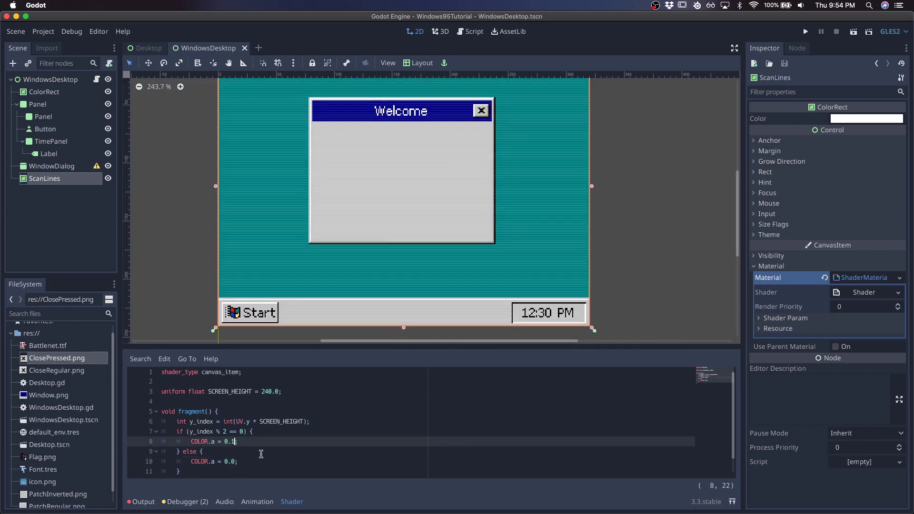
- Run the WindowsDesktop scene and move the Welcome window slightly to test the dialog under the scan lines
key(super+r)
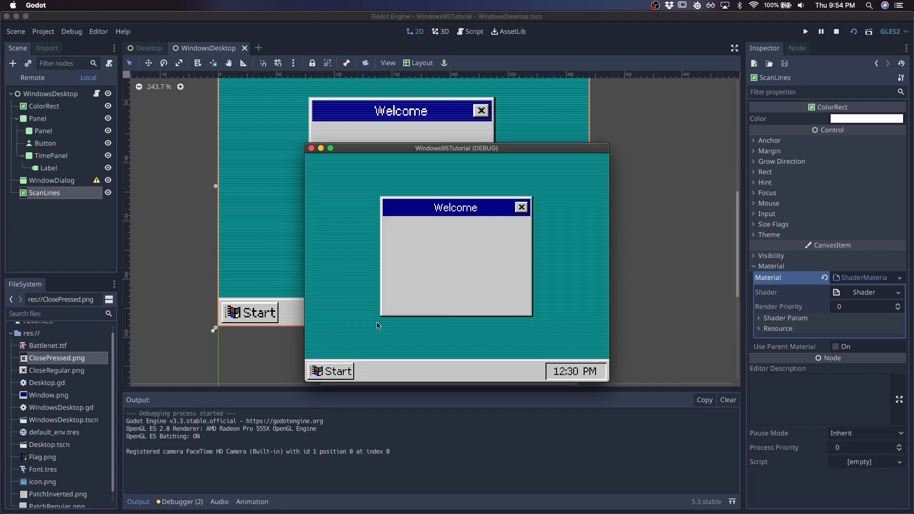
mouse_move(464, 204)
mouse_down()
mouse_move(457, 208)
mouse_move(475, 212)
mouse_move(462, 208)
mouse_up()
scroll(91, 390, down, 1)
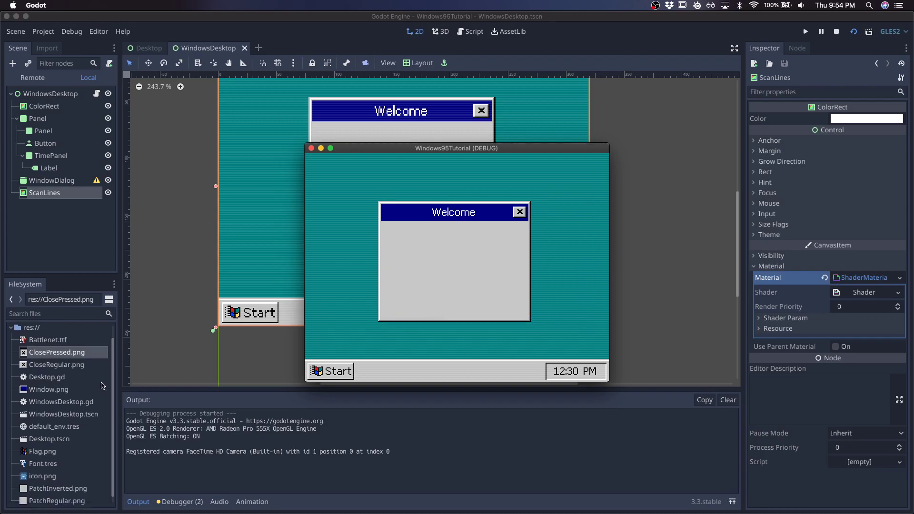